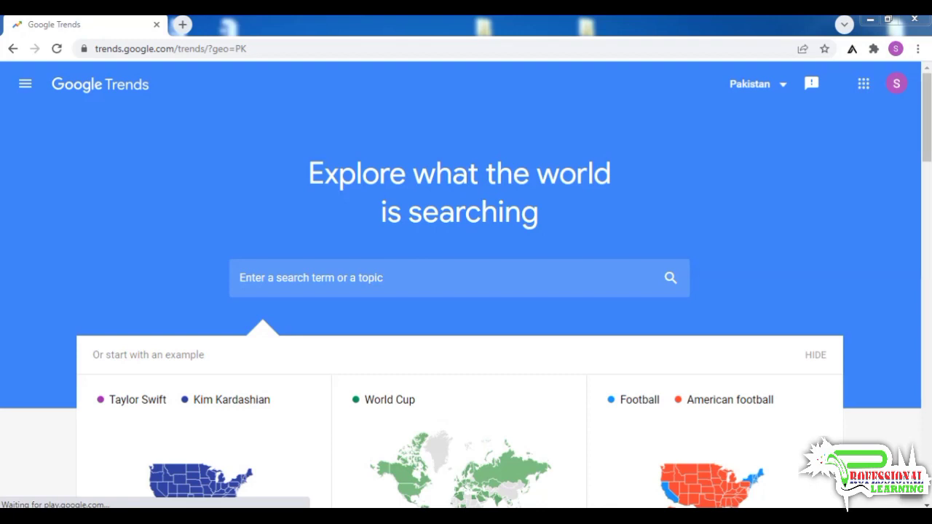
- Run a Google Trends search for 'golf balls'
click(240, 278)
text(go)
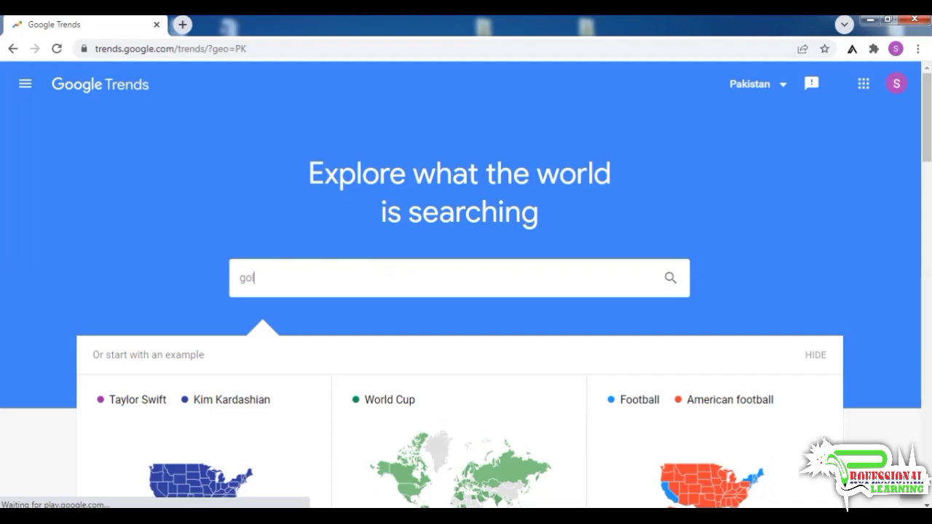
text(lf balls)
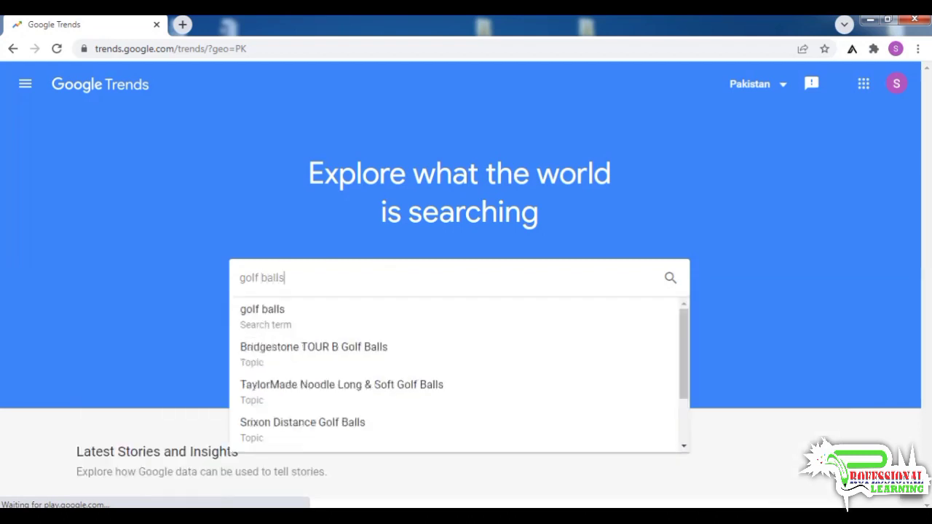
key(Return)
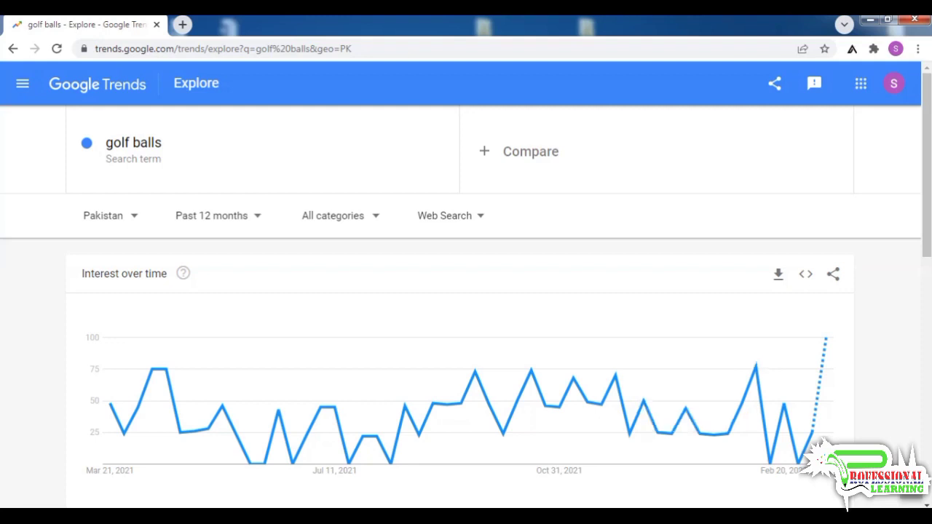
- Change the chart's region from Pakistan to United States
click(109, 216)
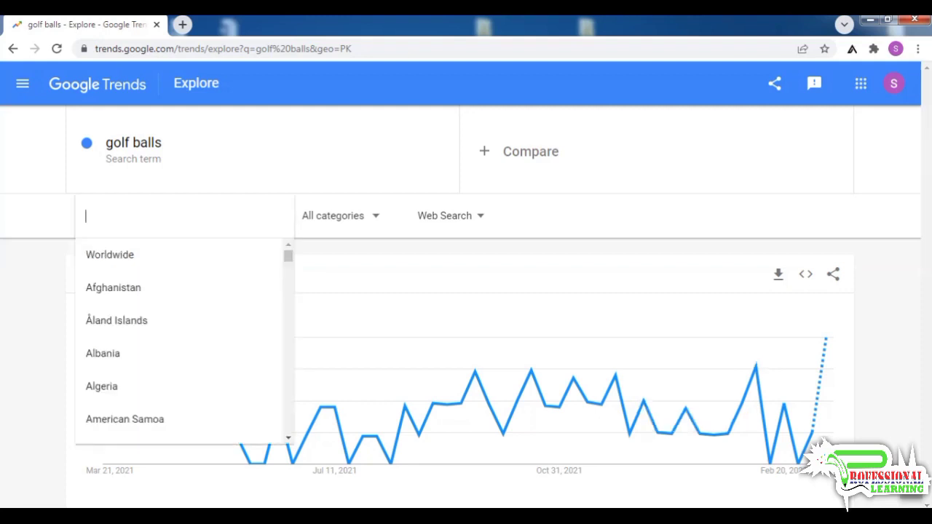
text(un)
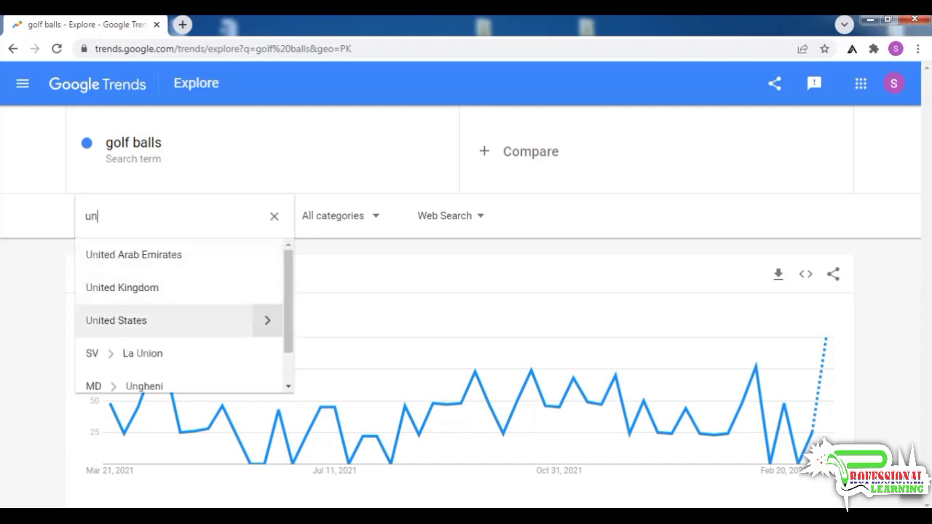
key(Return)
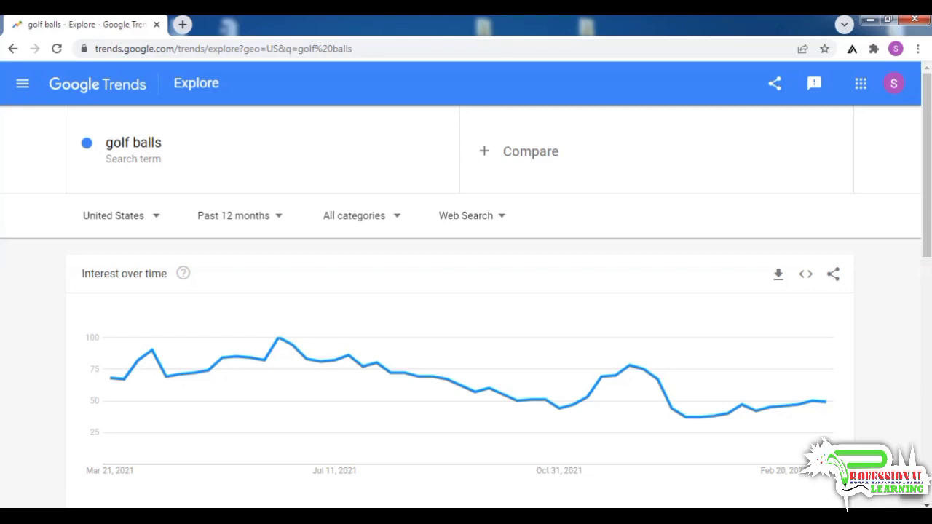
click(233, 216)
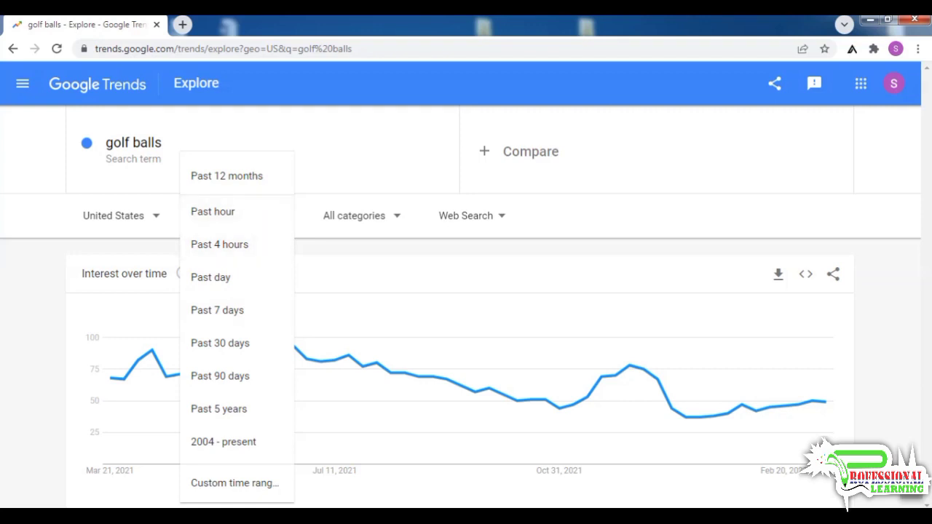
key(Escape)
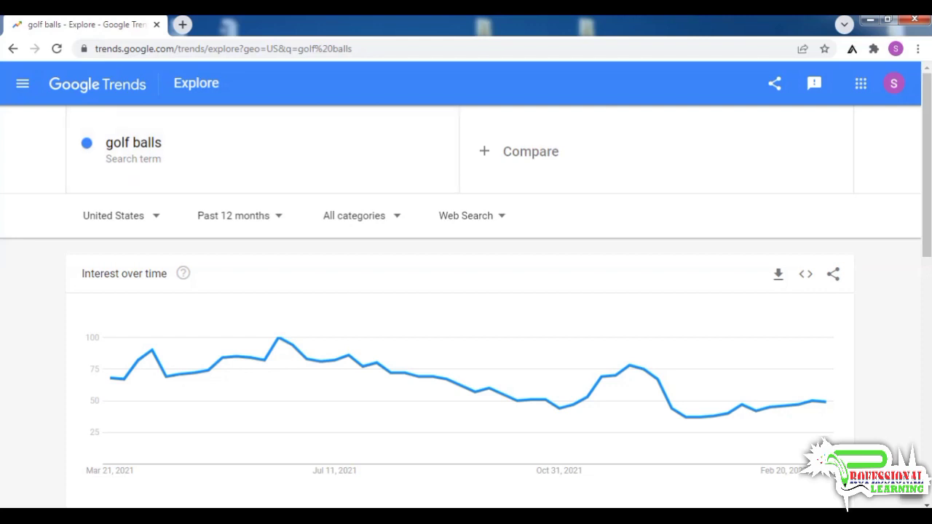
- Add 'callaway' before the term to chart 'callaway golf balls'
click(133, 143)
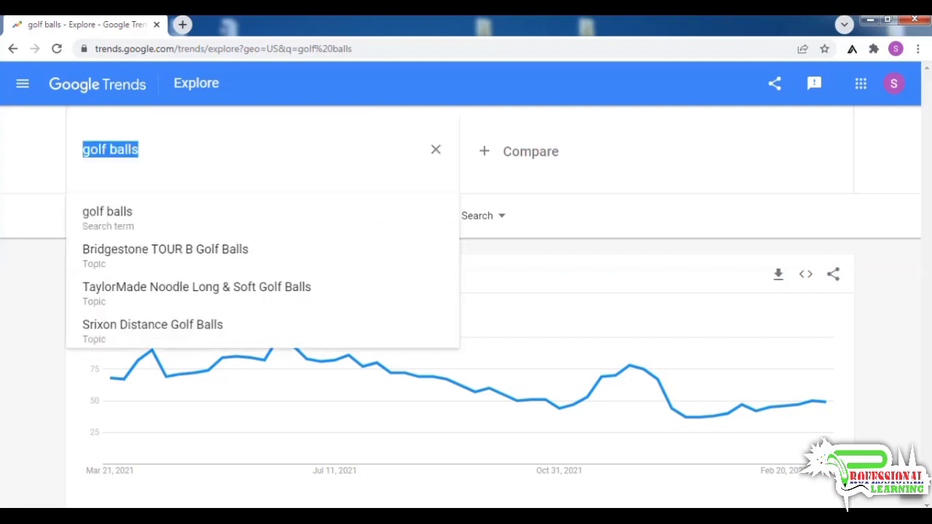
click(82, 150)
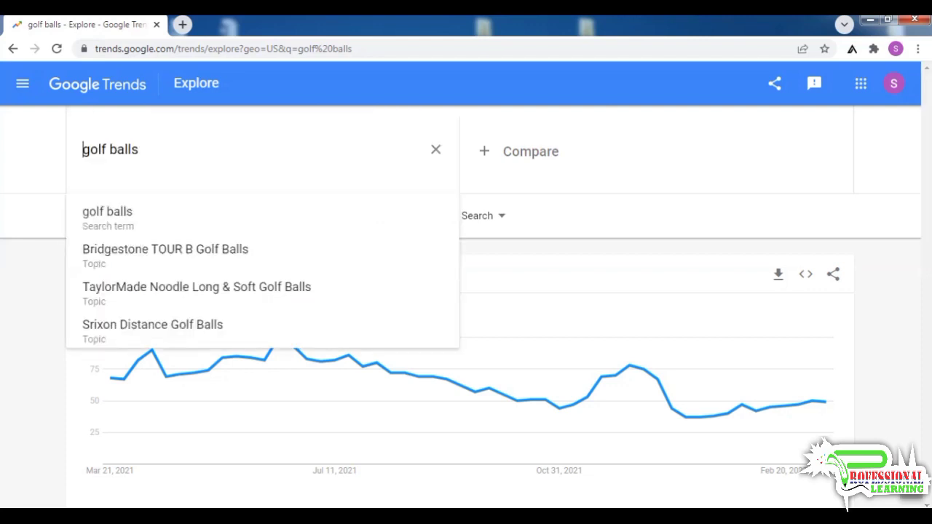
text(call)
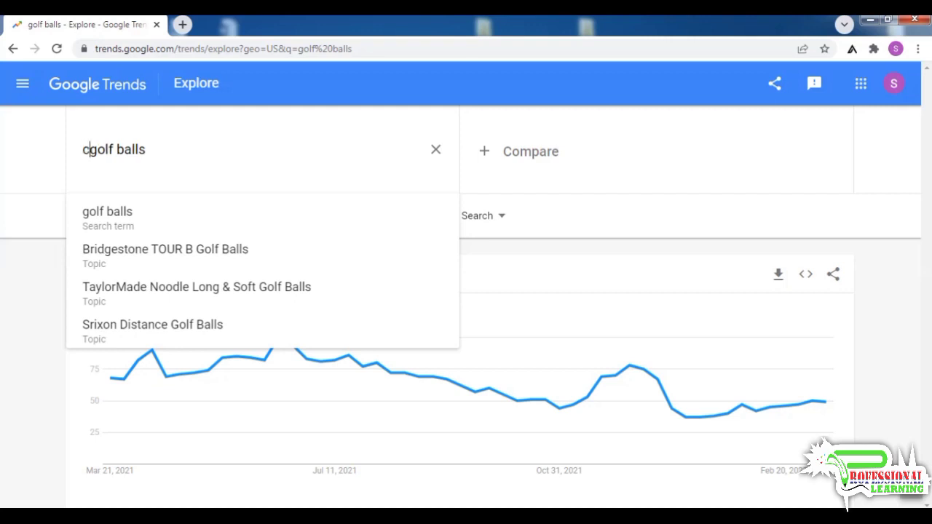
text(away)
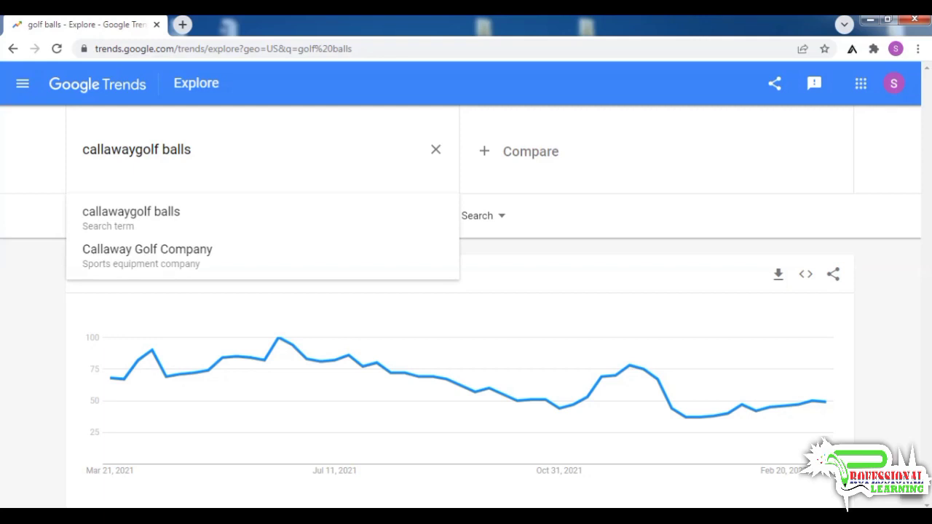
key(Return)
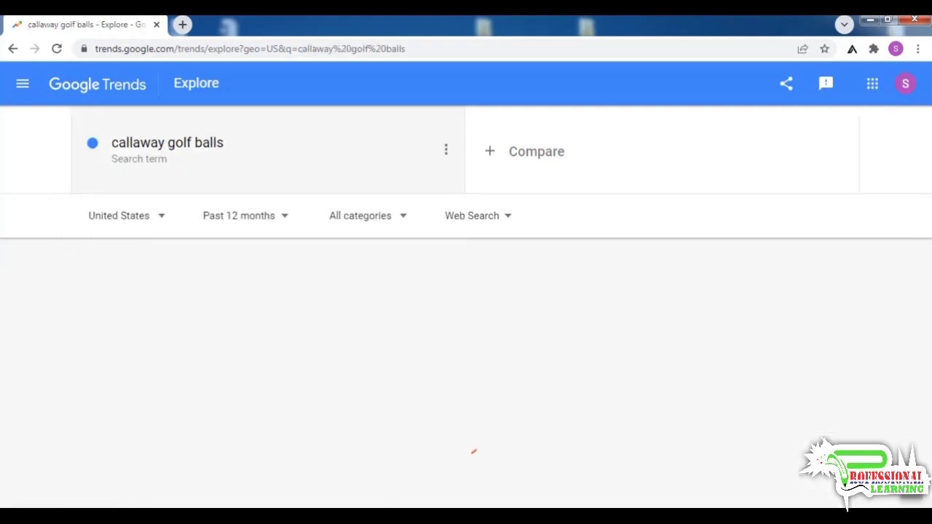
mouse_move(489, 411)
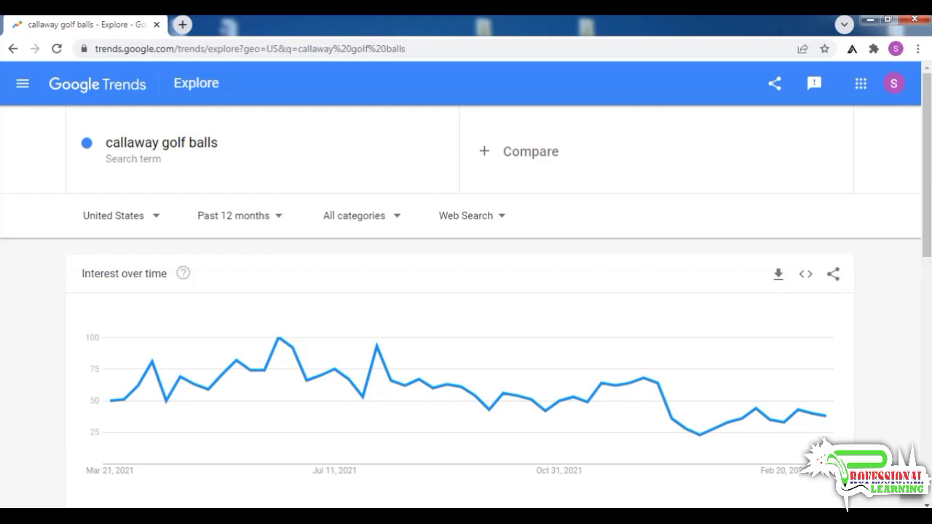
click(235, 215)
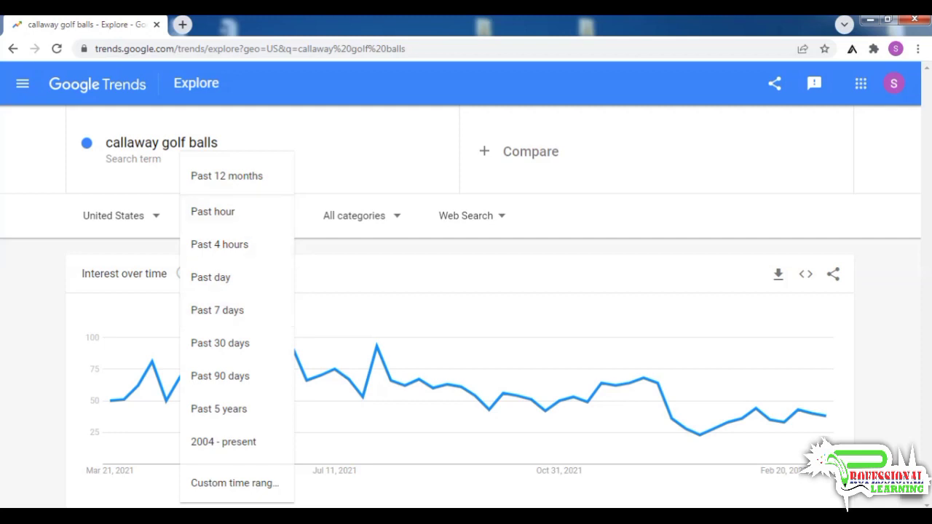
- Set a custom full-year time range of 2019 for the callaway golf balls chart
click(234, 483)
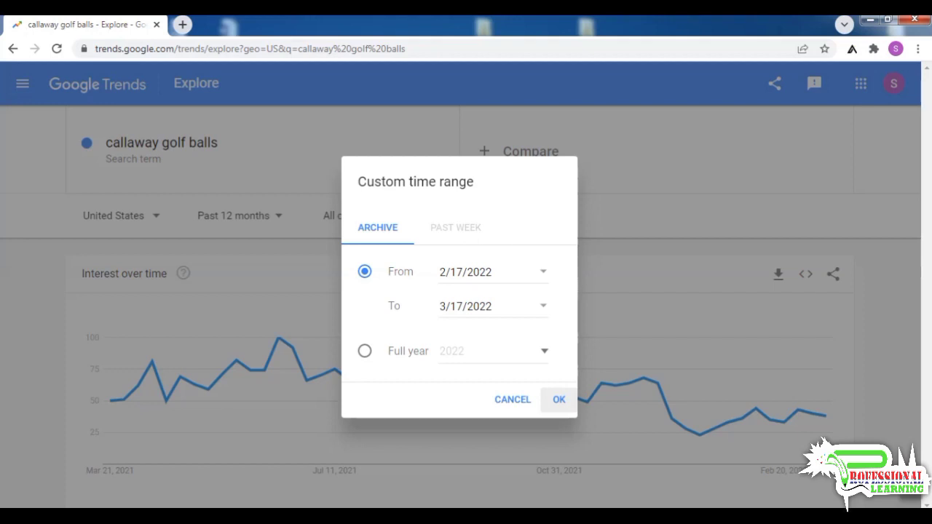
click(364, 351)
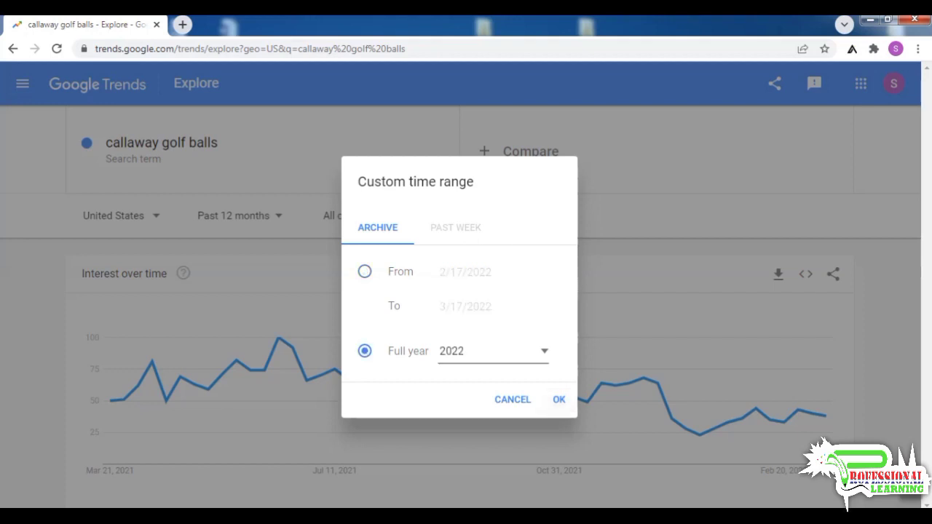
click(492, 351)
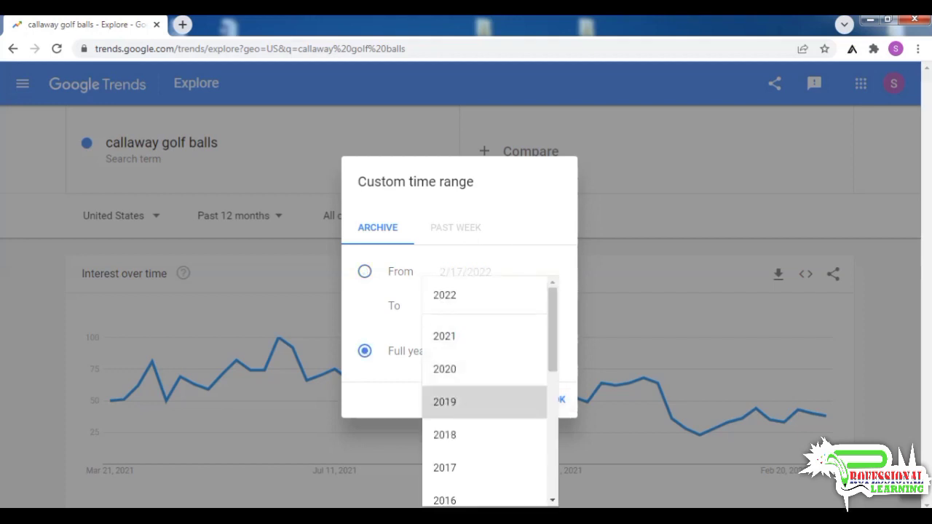
click(453, 402)
click(559, 400)
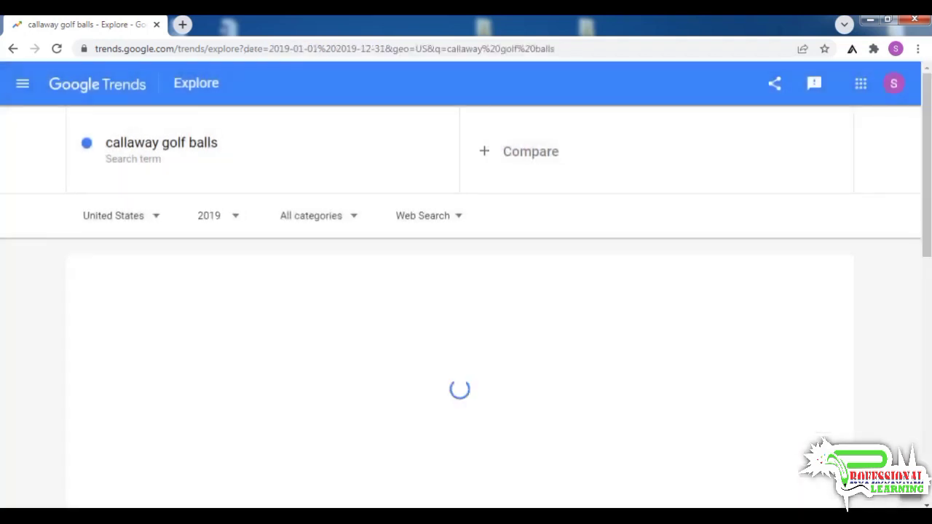
mouse_move(799, 398)
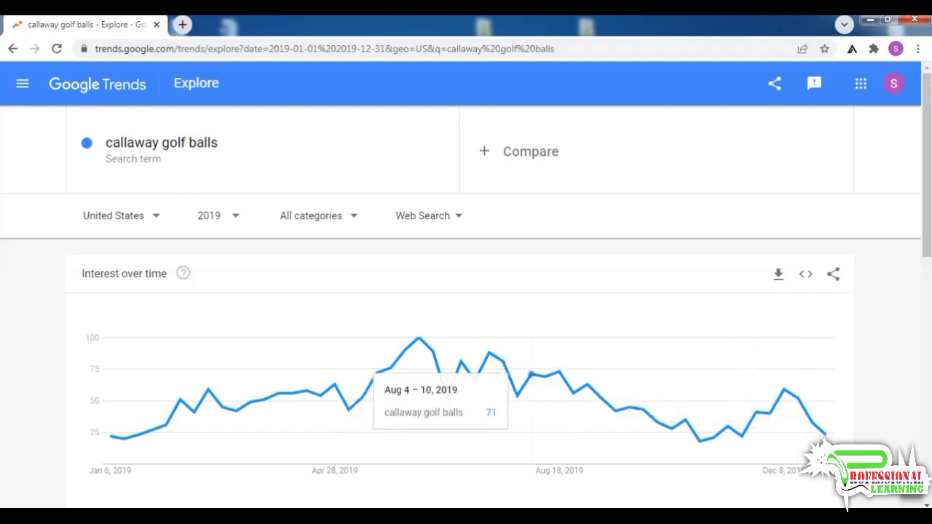
mouse_move(419, 364)
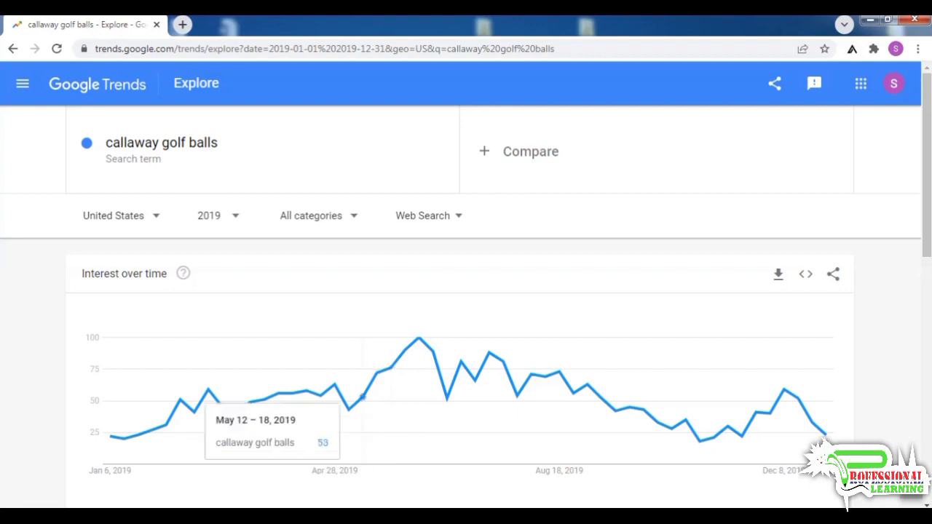
- Replace 'callaway' with 'nike' to chart 'nike golf balls', then enter 'golf clubs' as the term
click(160, 145)
drag(135, 149, 83, 149)
text(nike)
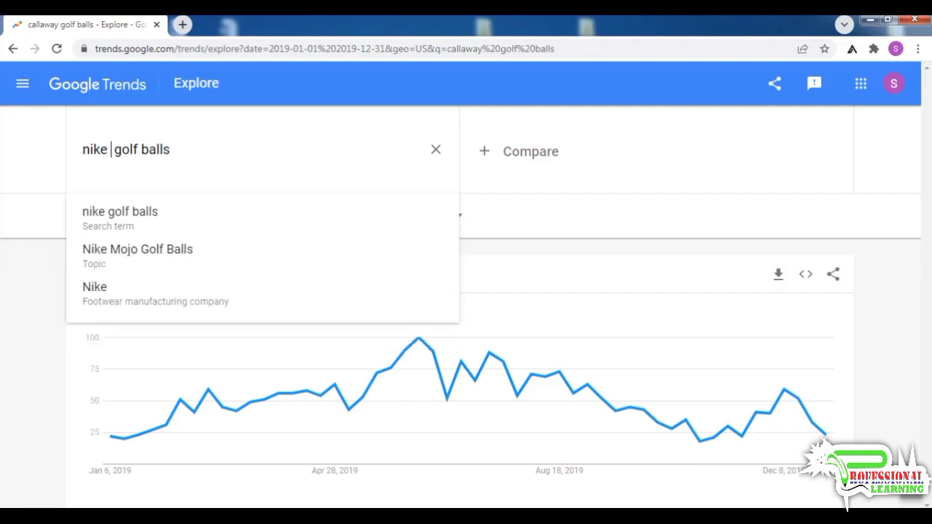
key(Return)
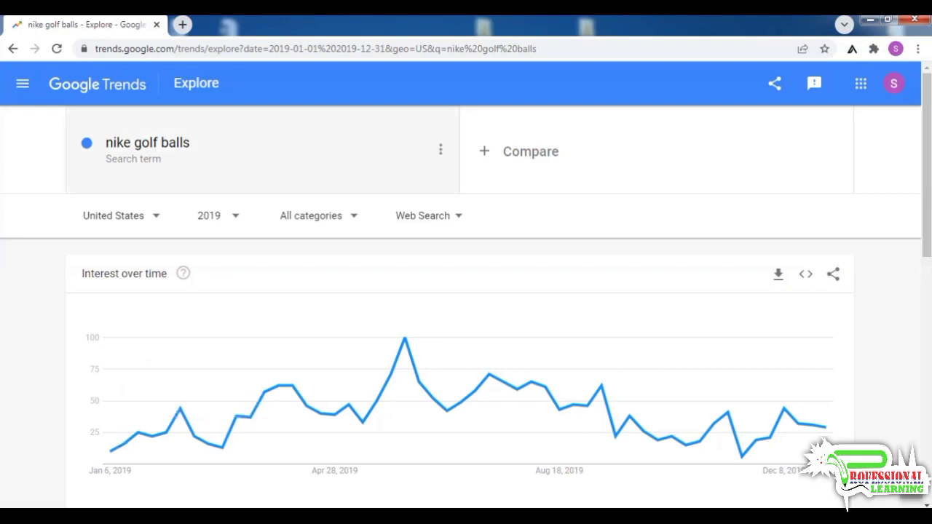
click(147, 143)
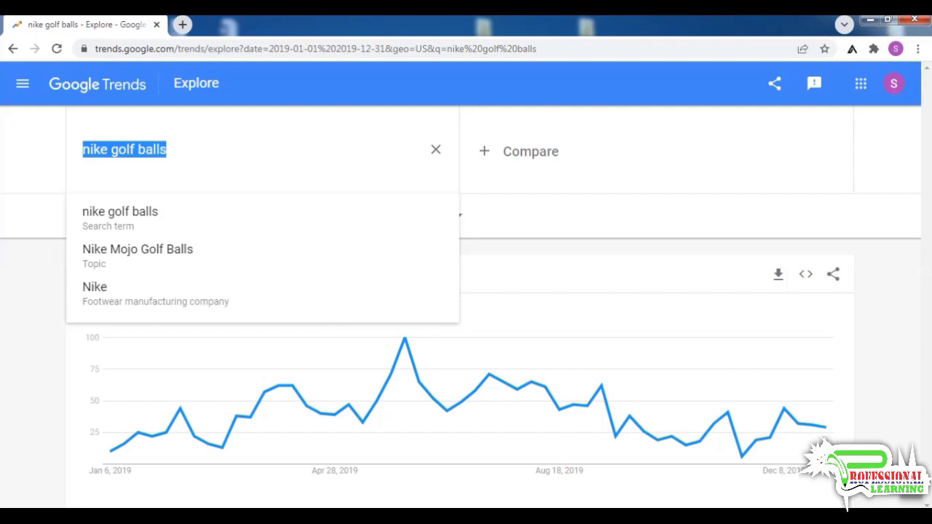
text(golf clubs)
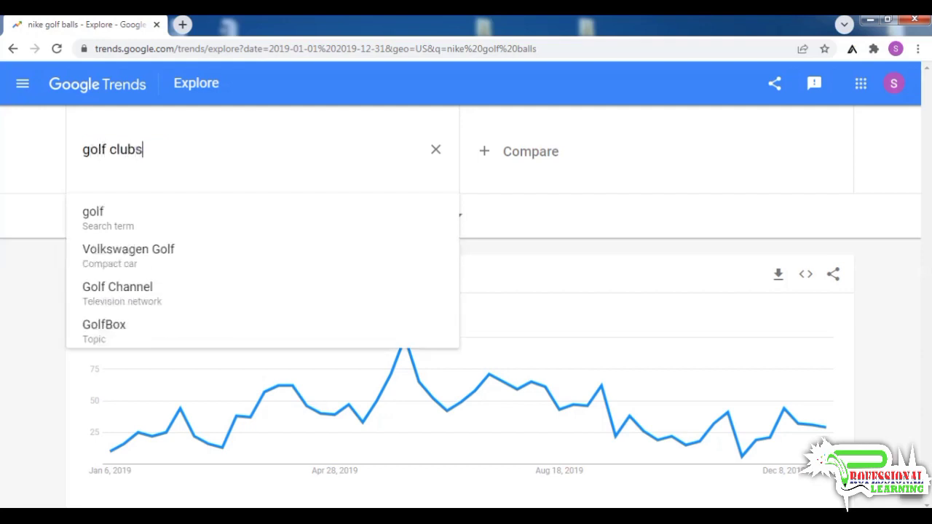
- Run the 'golf clubs' search and review its 2019 US chart
key(Return)
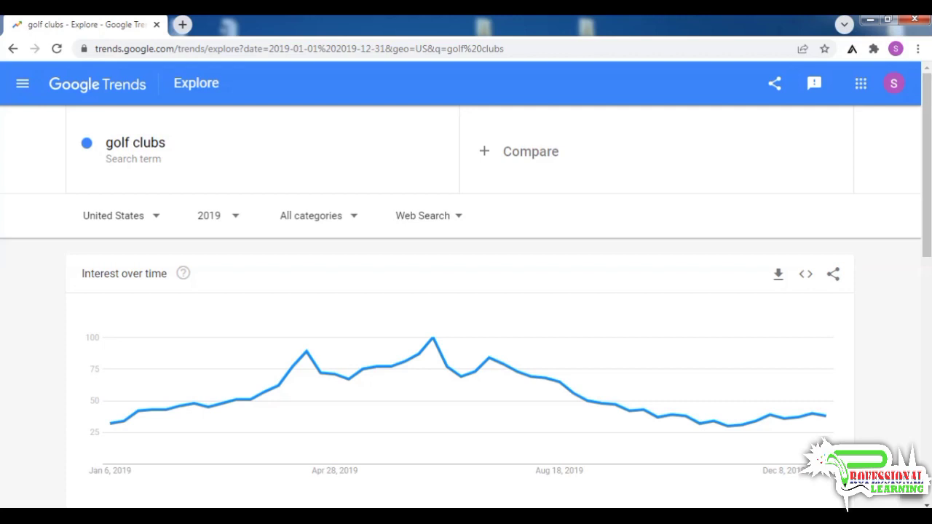
mouse_move(826, 416)
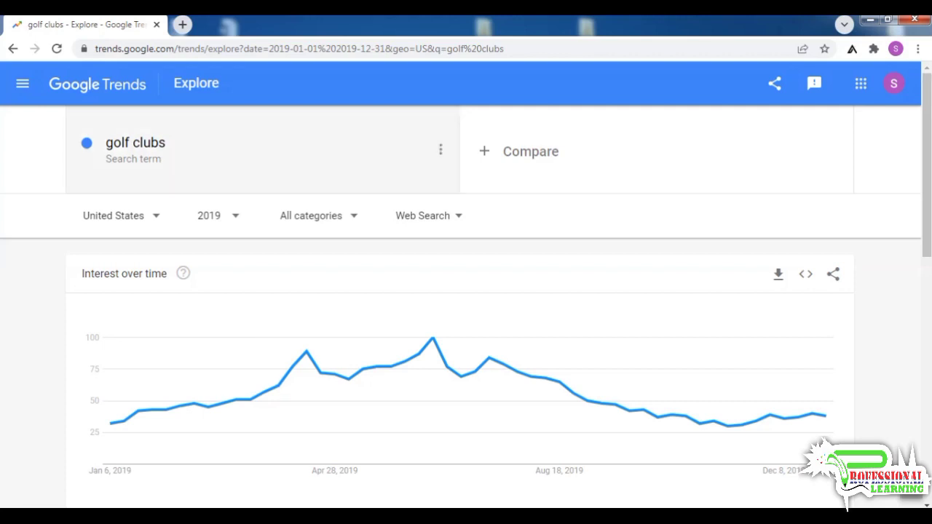
click(135, 142)
- Search 'rain coats', then replace it with 'diamond rings' for 2019 in the US
text(r)
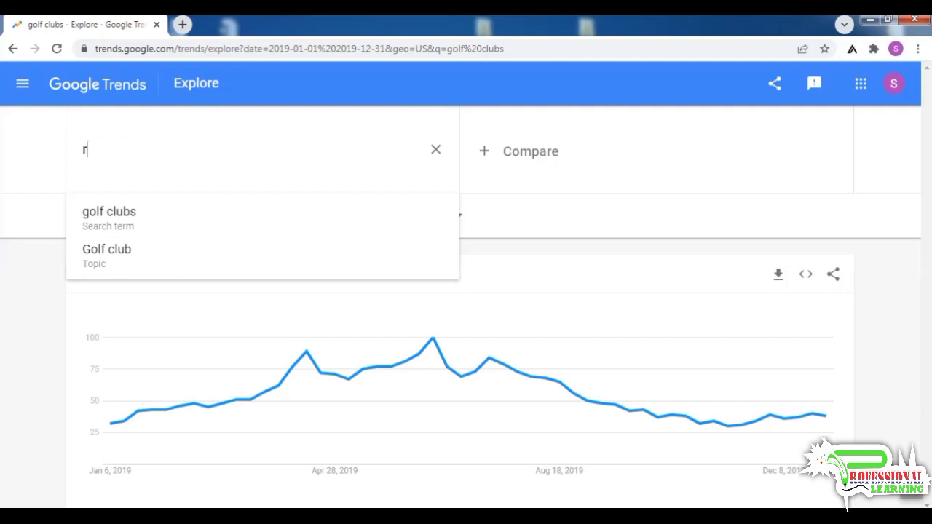
text(ain coats)
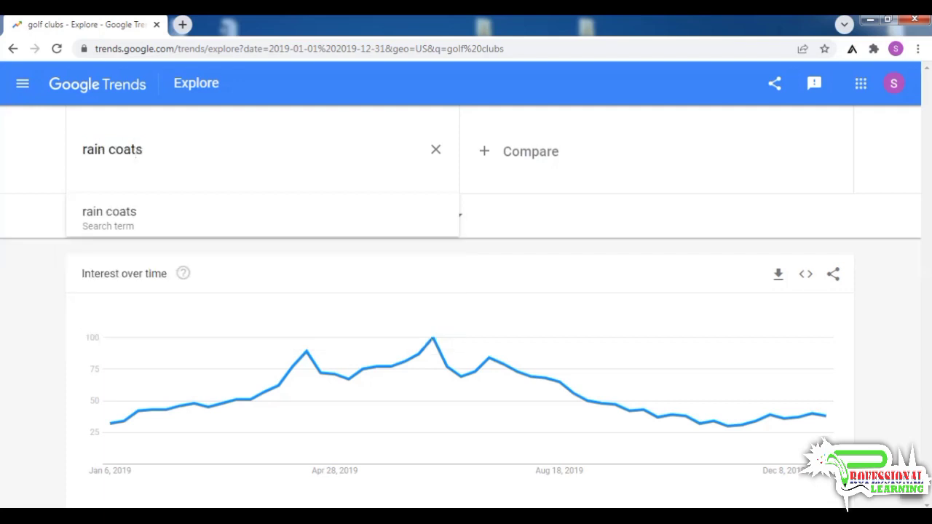
key(Return)
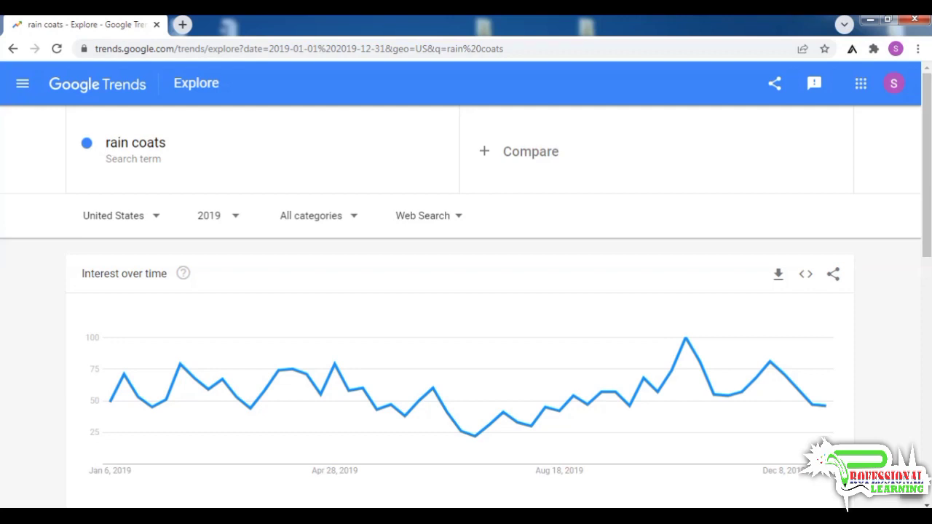
click(135, 143)
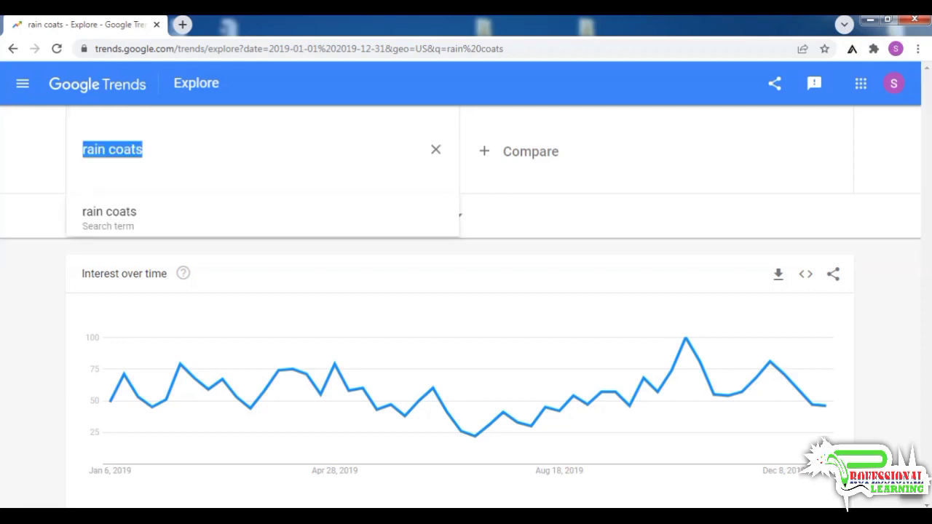
text(diamn)
key(BackSpace)
text(ond r)
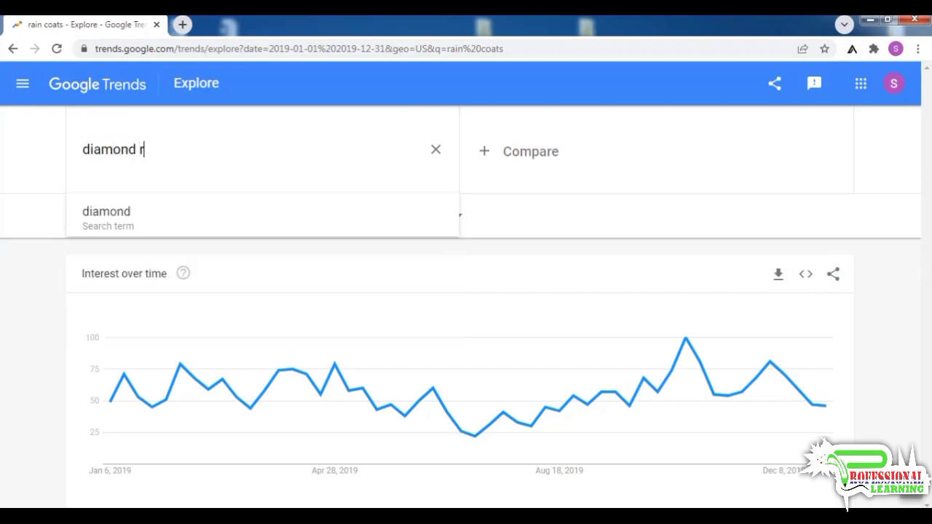
text(ings)
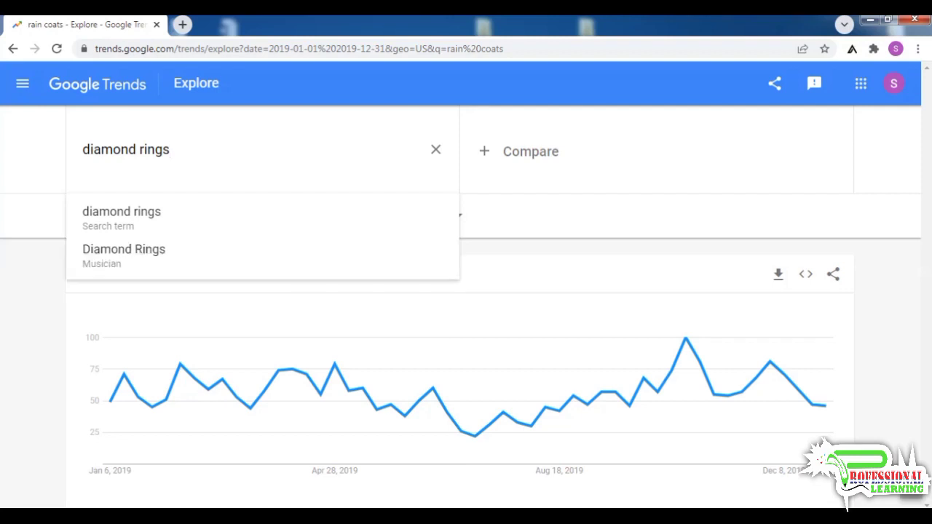
key(Return)
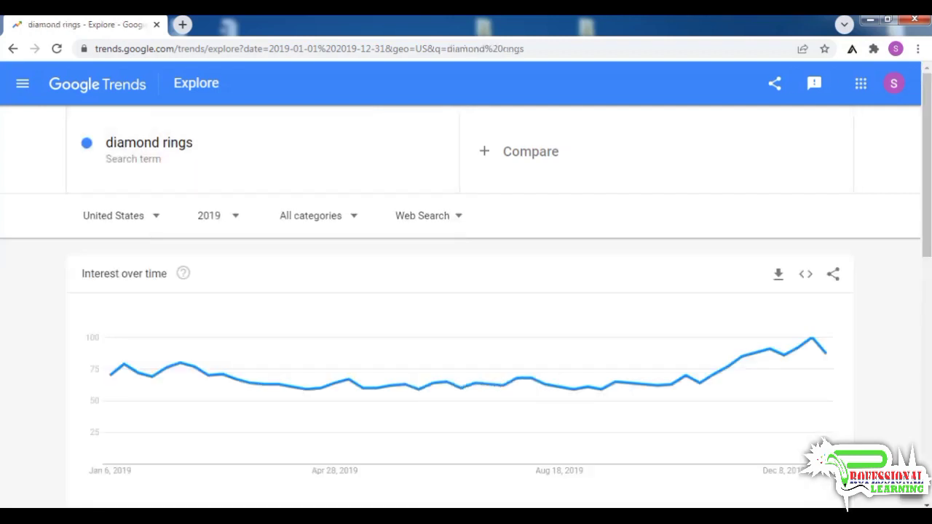
click(217, 216)
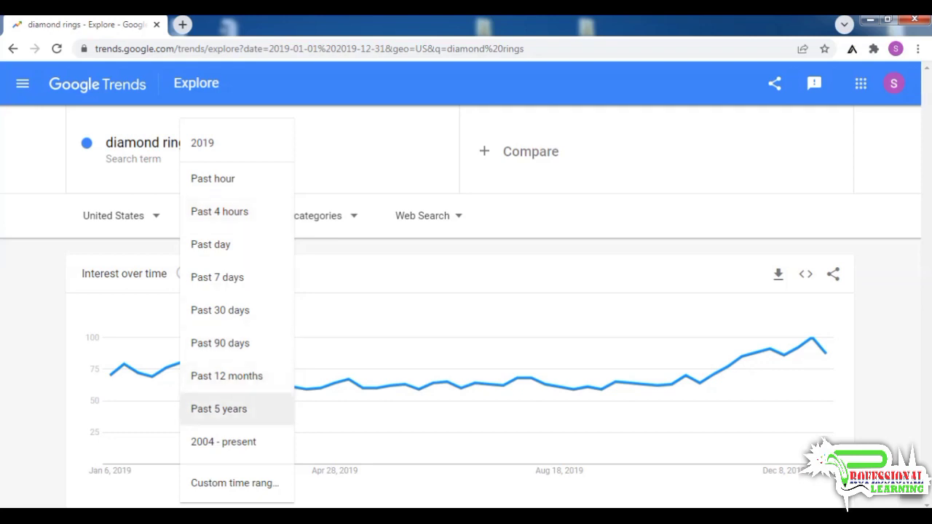
- Switch the diamond rings chart to Past 5 years and inspect its peaks
click(219, 408)
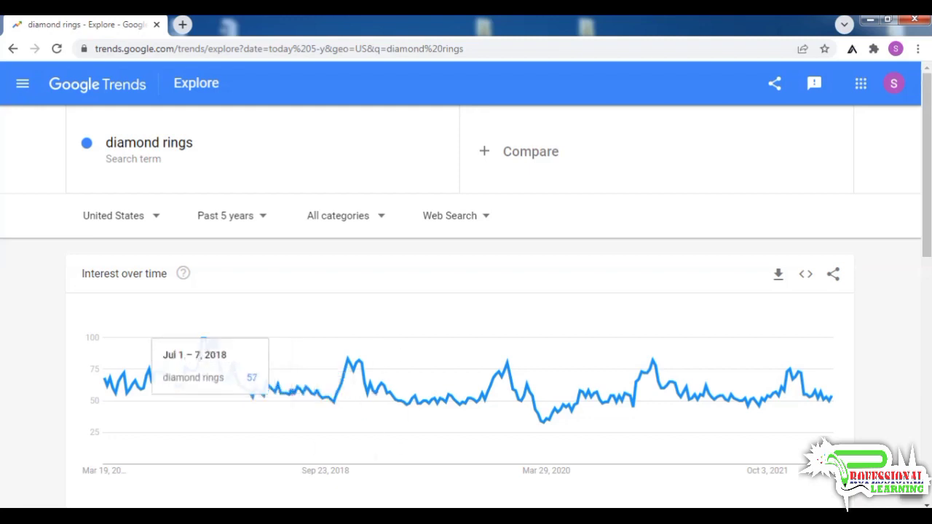
mouse_move(205, 340)
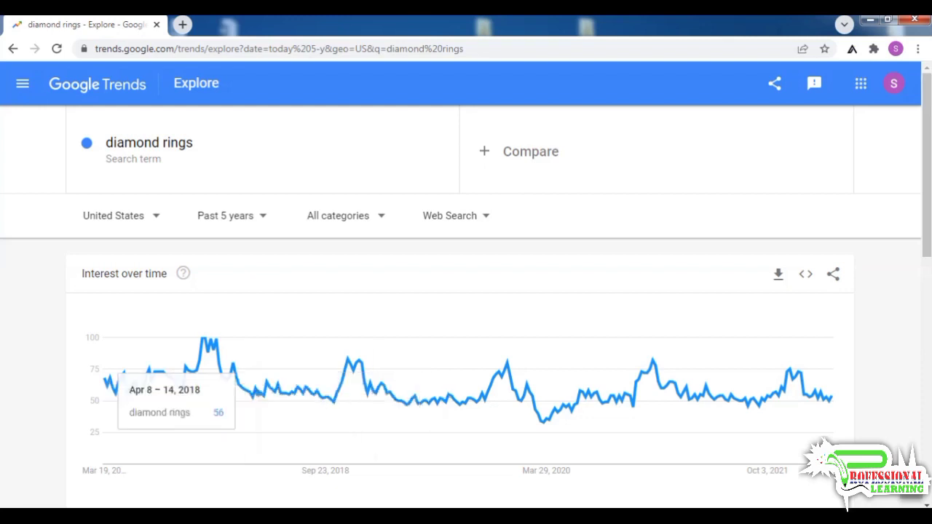
click(148, 142)
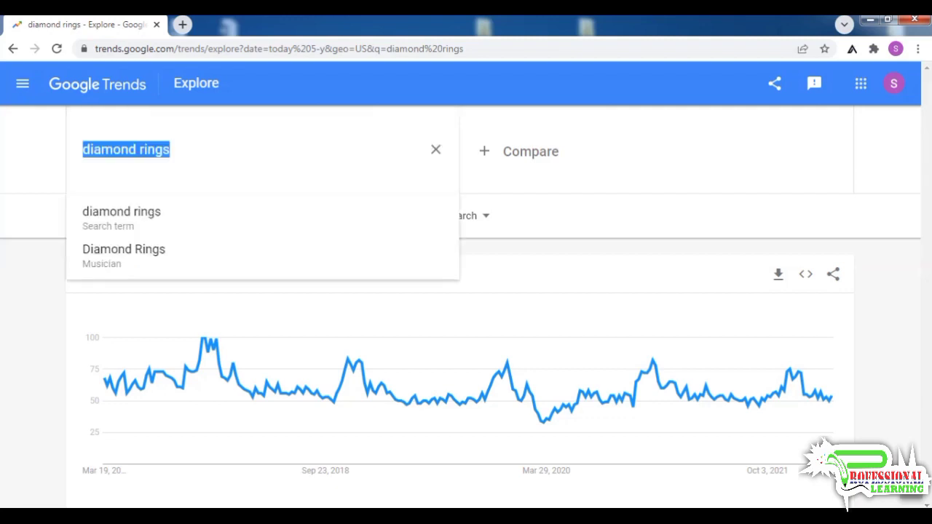
- Replace the search term with 'gold certificates' and run the search
text(gold ce)
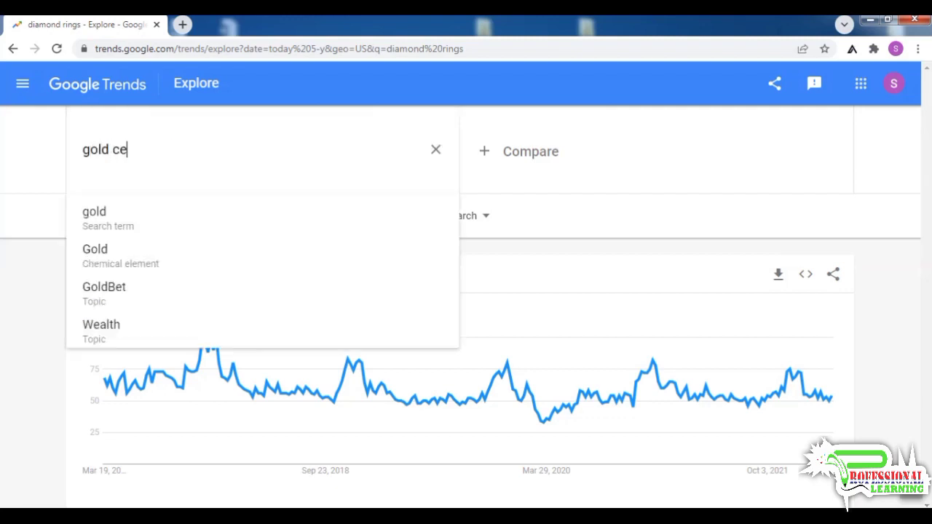
text(rtificates)
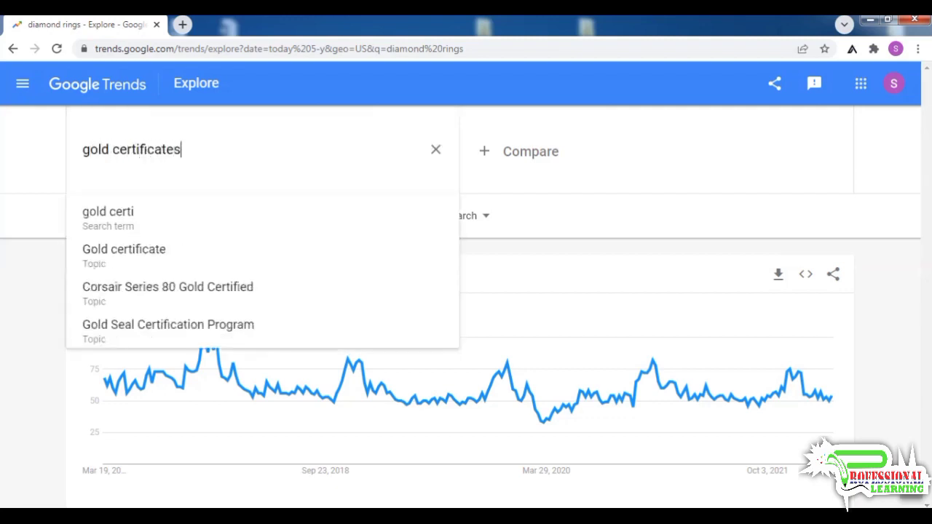
key(Return)
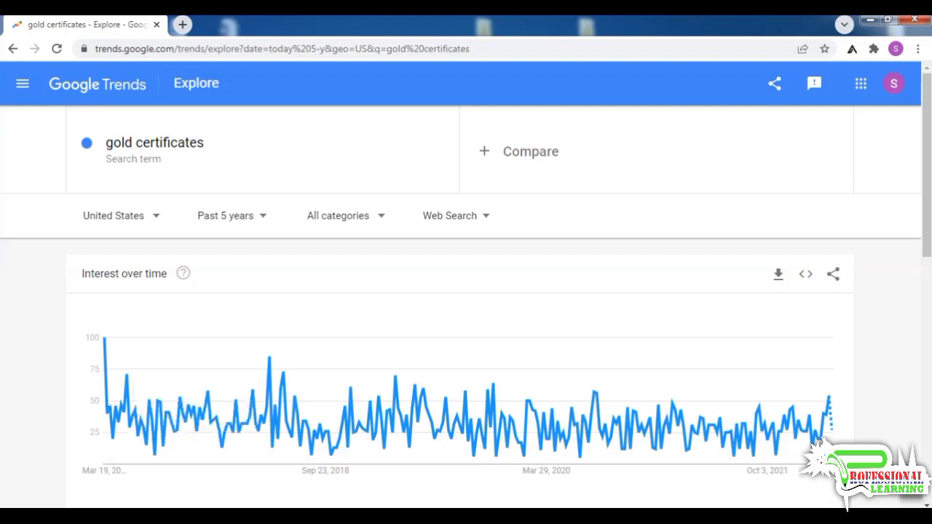
click(154, 143)
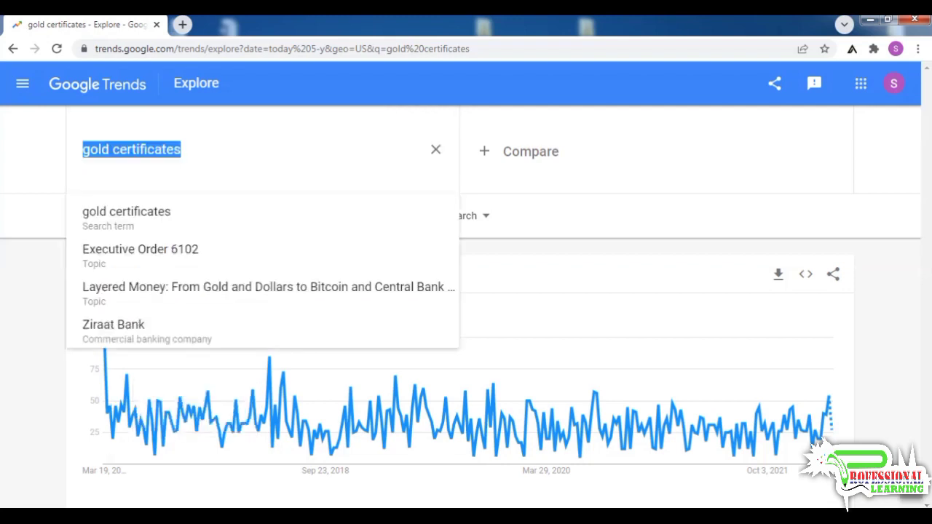
- Search 'kitchen faucets', then start trimming the term back to 'kitchen'
text(kitche)
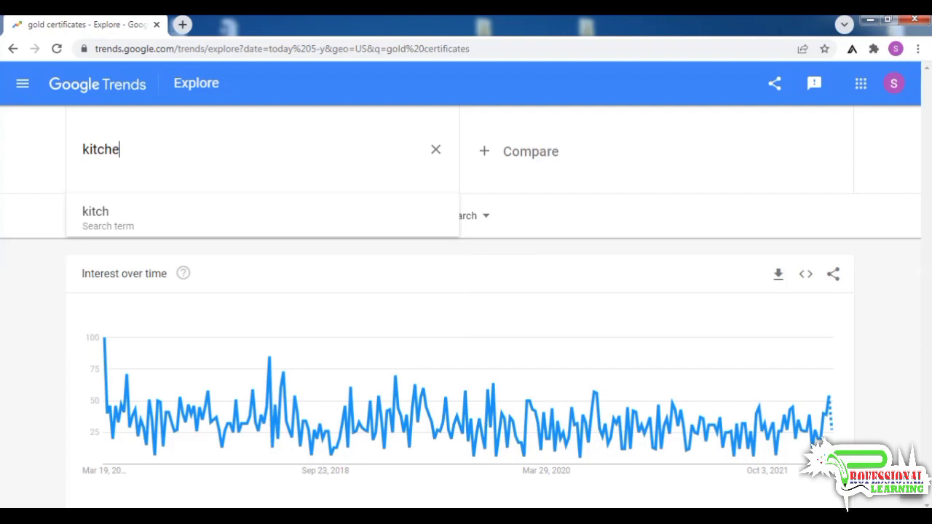
text(n fa)
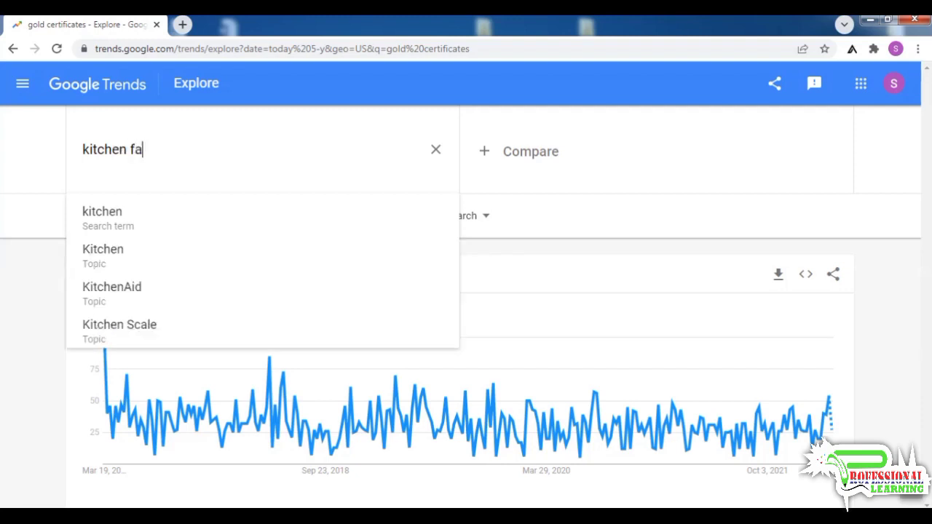
text(uc)
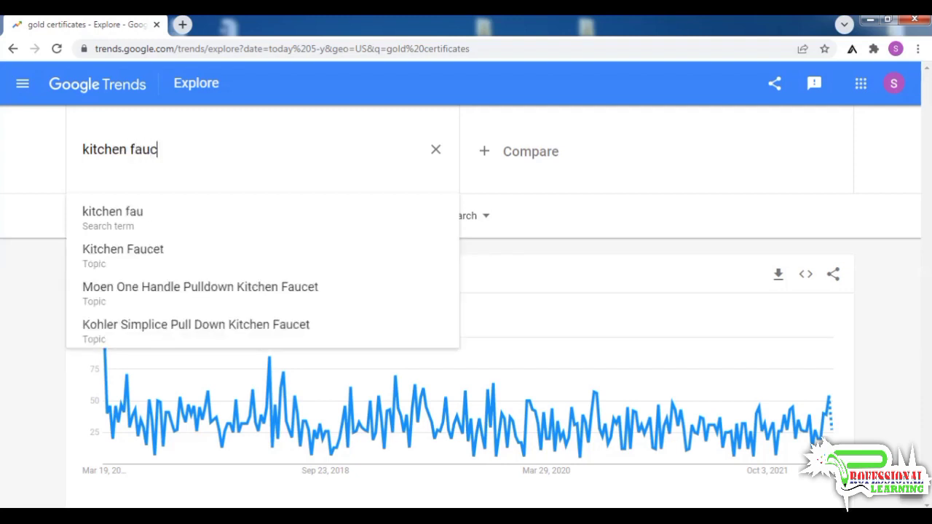
text(ets)
key(Return)
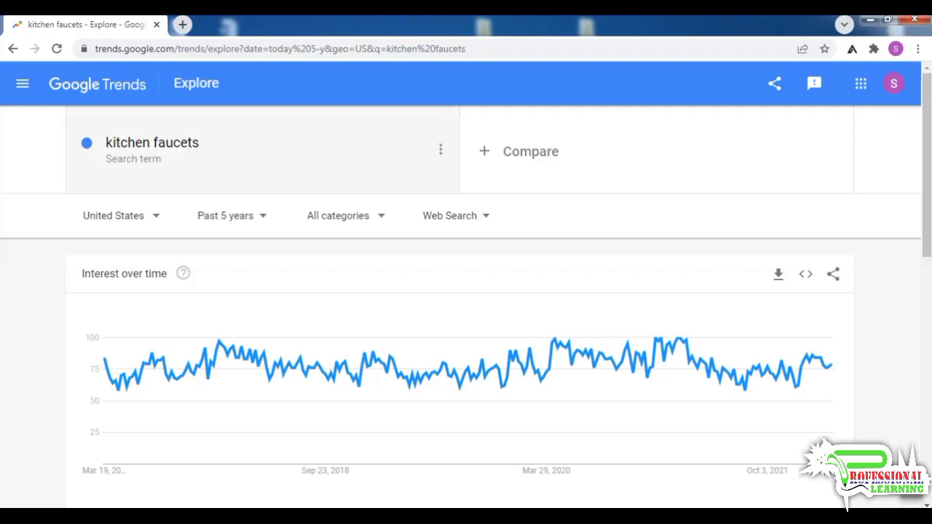
click(138, 148)
click(176, 149)
key(BackSpace)
key(BackSpace)
key(BackSpace)
key(BackSpace)
key(BackSpace)
key(BackSpace)
key(BackSpace)
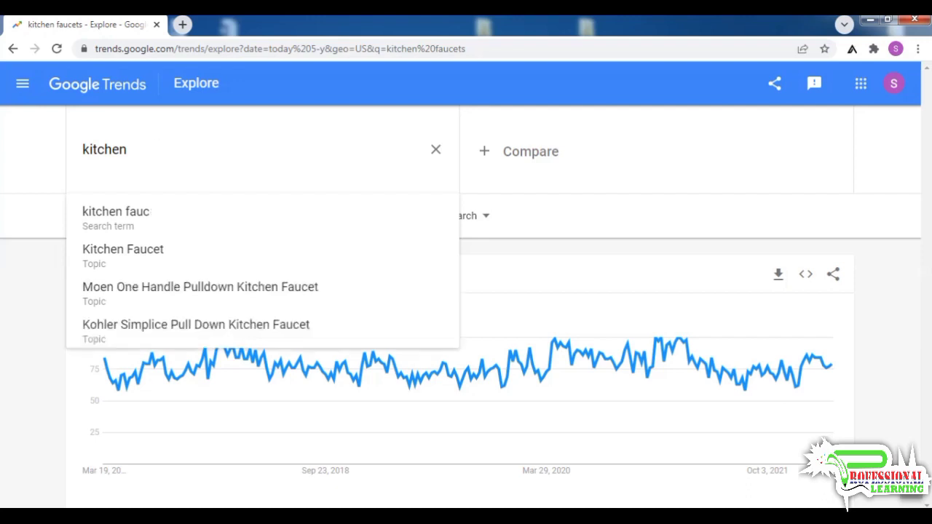
- Chart 'kitchen islands', then change the term to 'kitchen knives' and search again
text(islands)
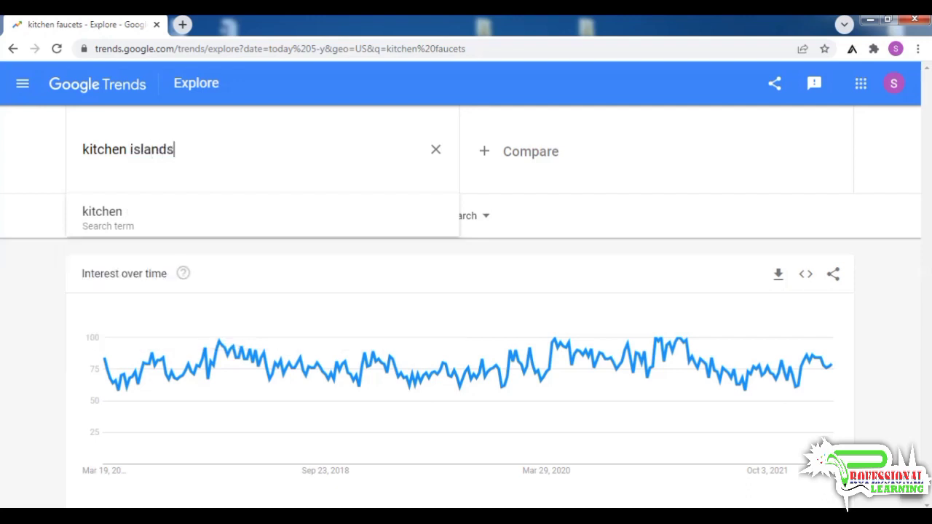
key(Return)
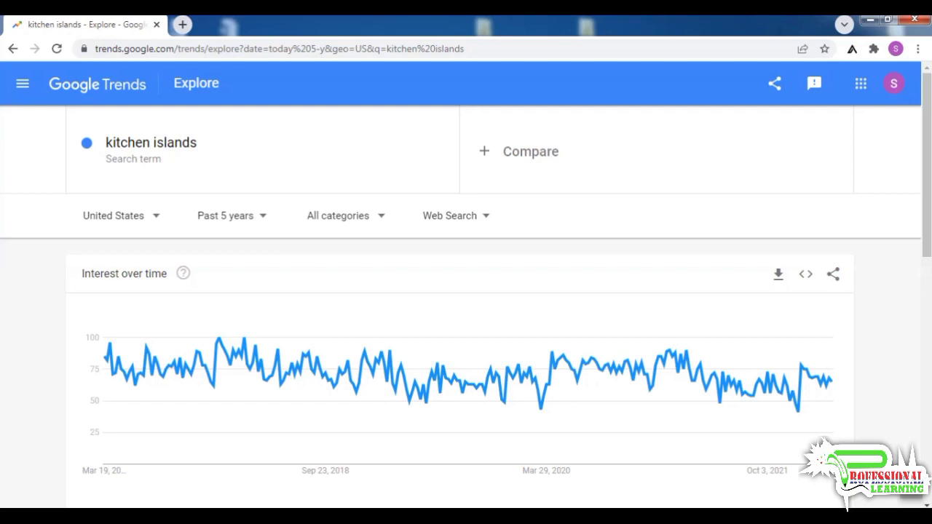
click(150, 143)
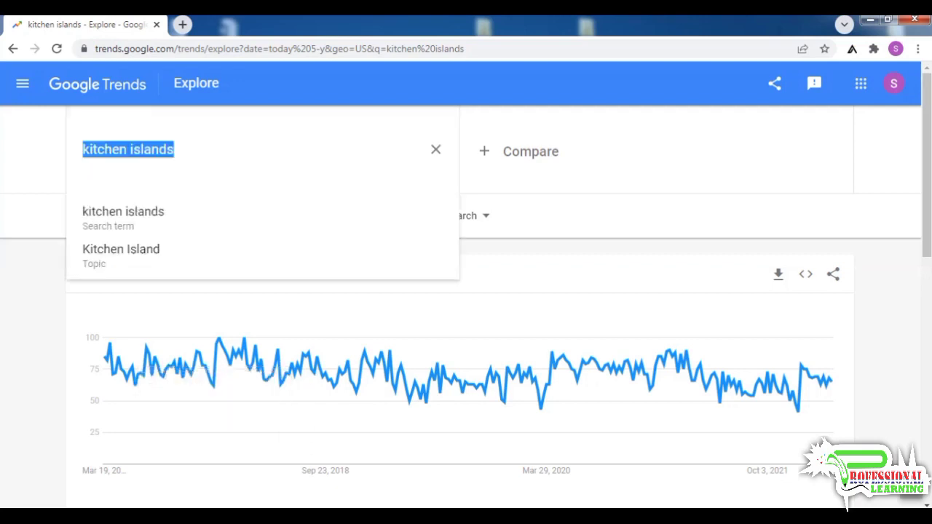
click(175, 149)
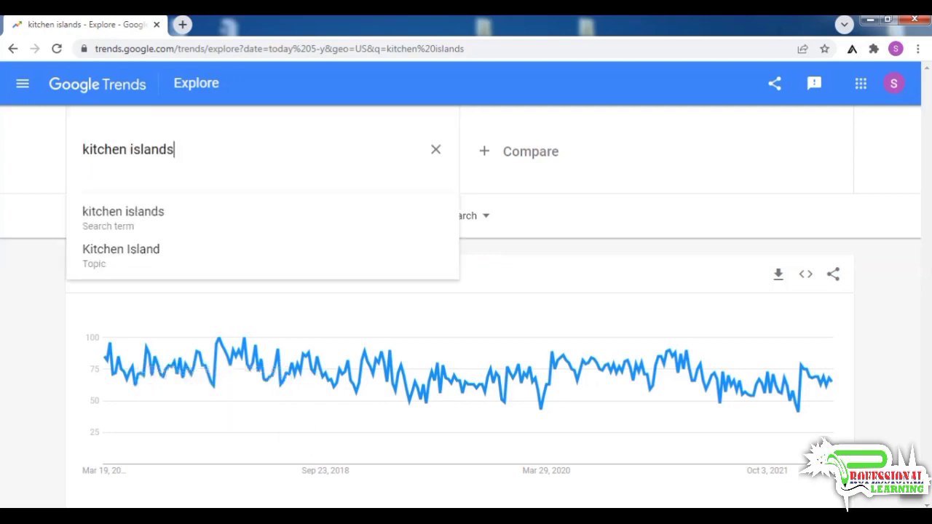
key(BackSpace)
key(BackSpace)
key(BackSpace)
key(BackSpace)
key(BackSpace)
key(BackSpace)
key(BackSpace)
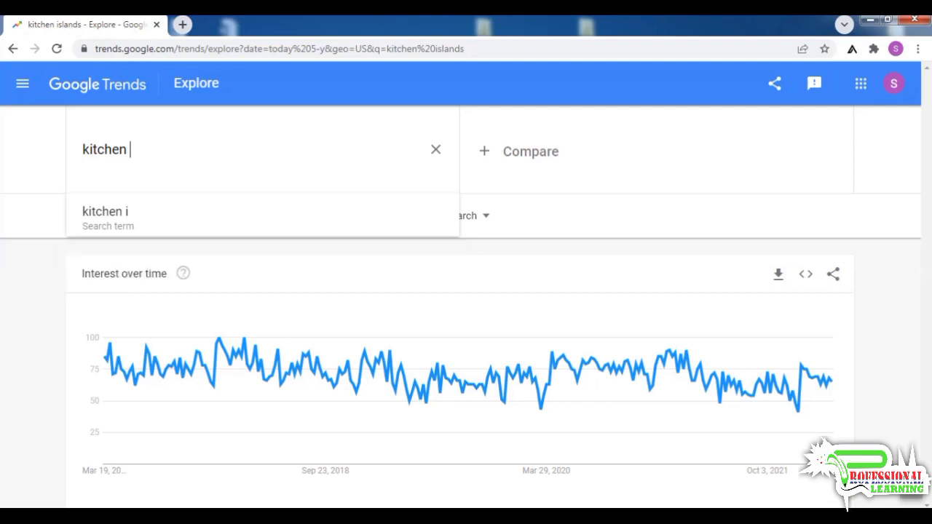
text(knives)
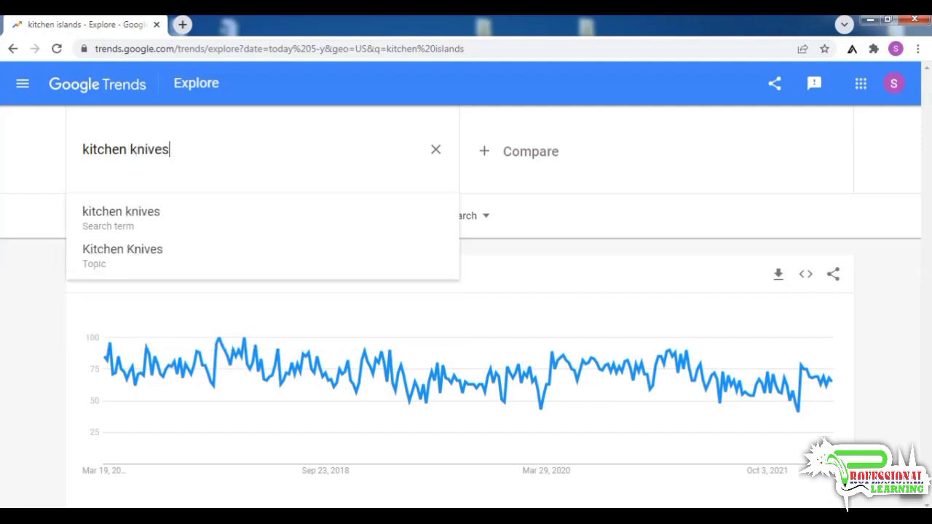
key(Return)
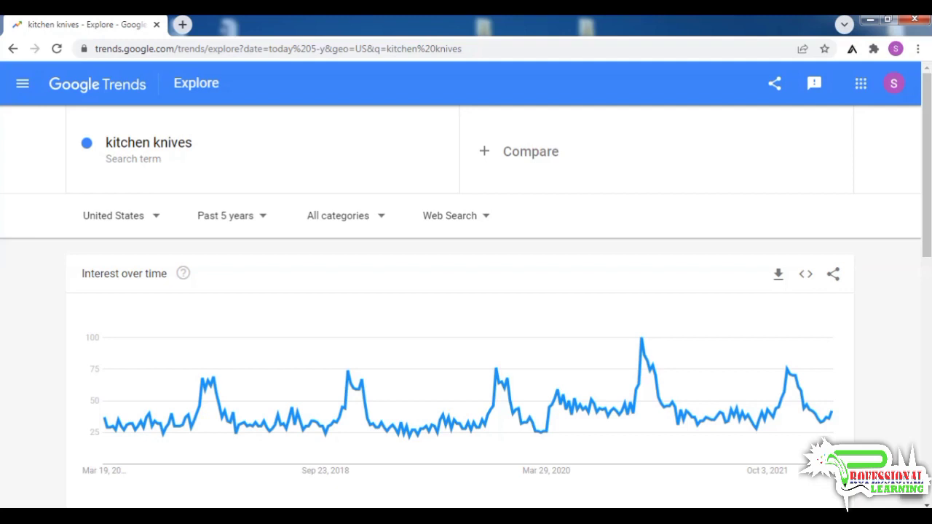
- Replace the search term with 'hair dye' and run the search
click(177, 155)
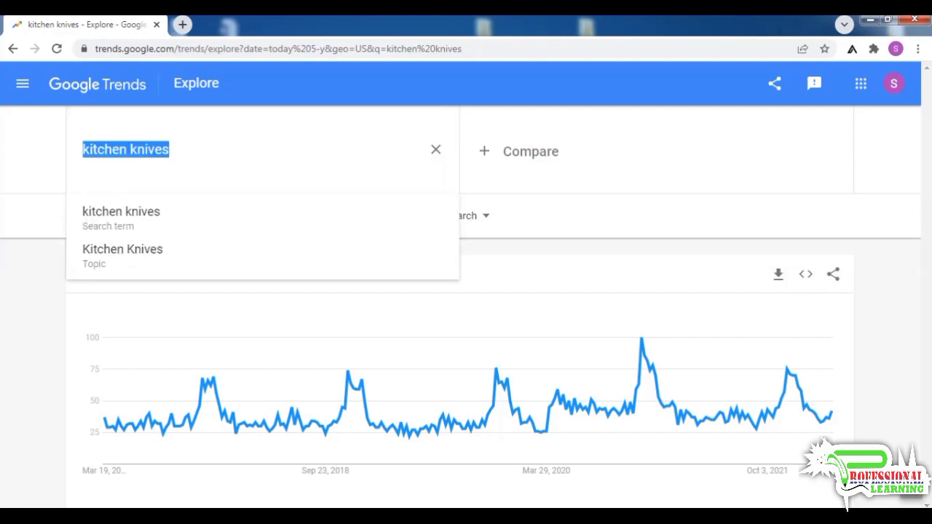
text(hair dye)
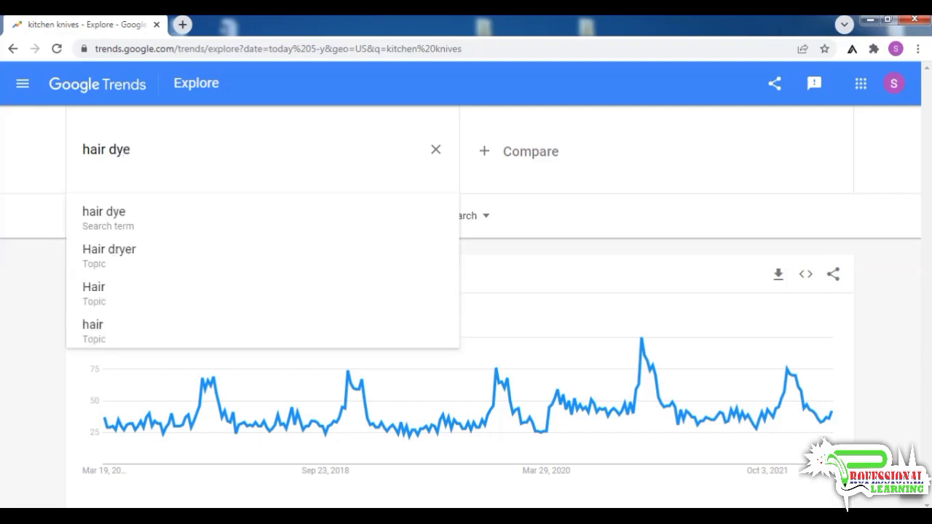
key(Return)
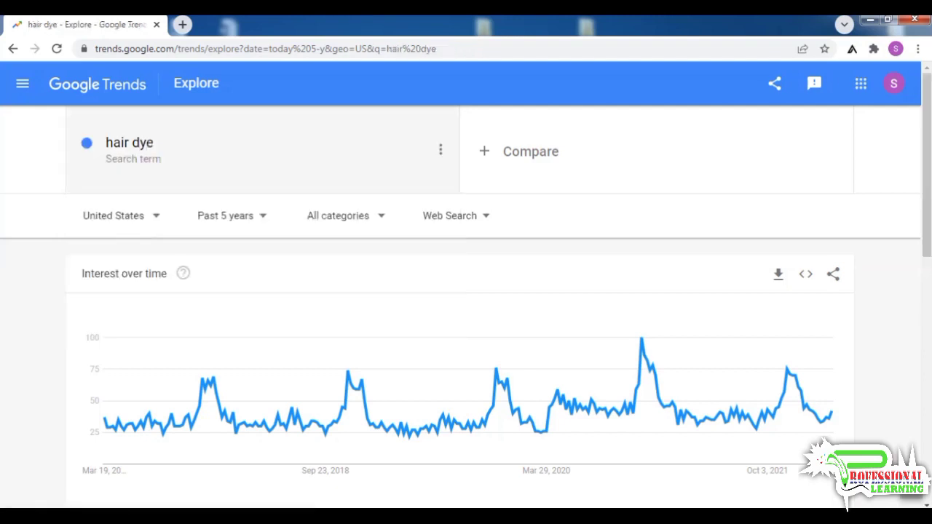
- Set a custom time range of the full year 2019 for the hair dye chart
click(231, 216)
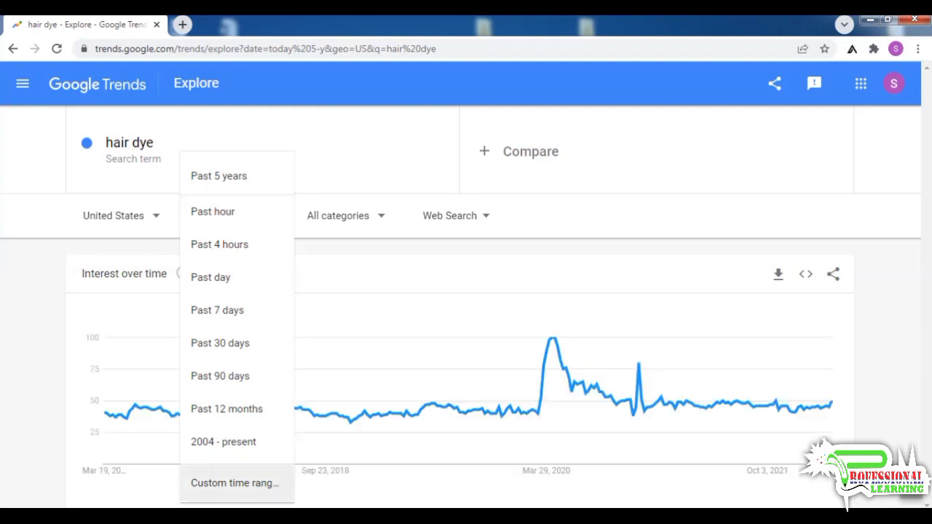
click(234, 483)
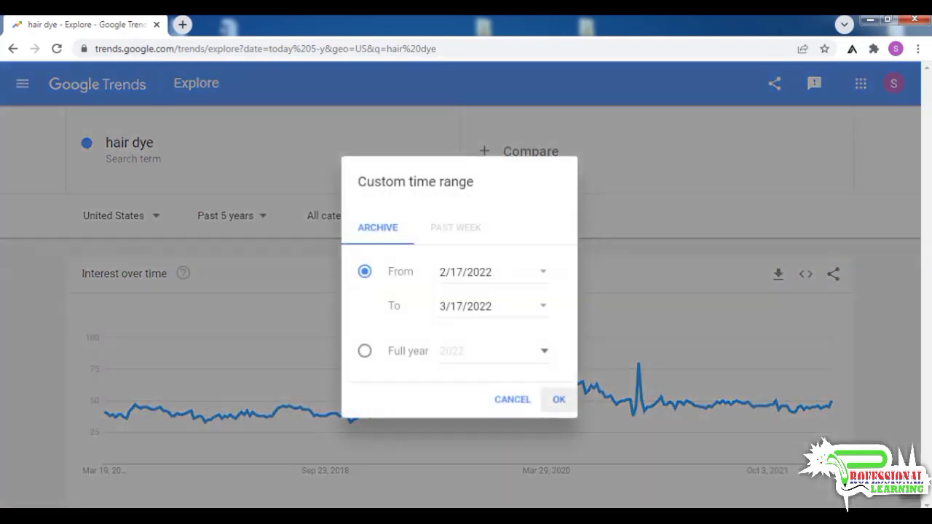
click(364, 351)
click(492, 351)
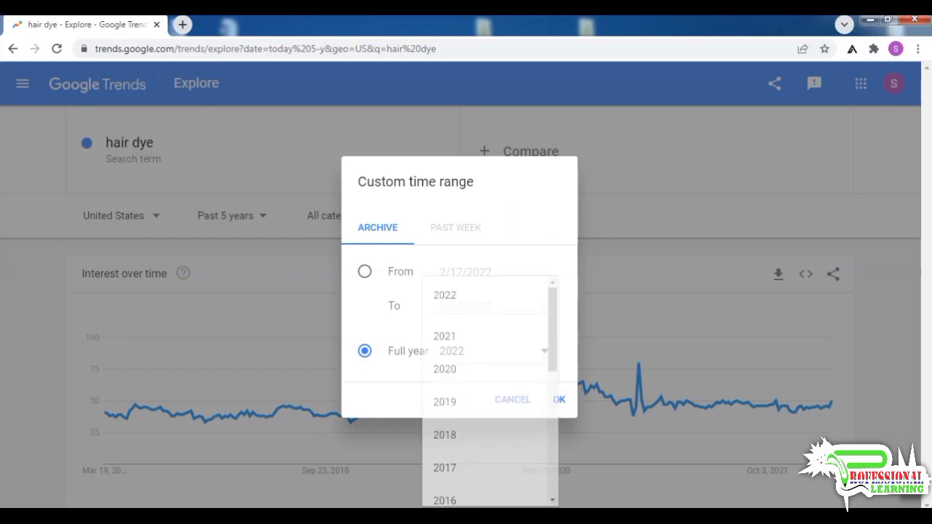
click(466, 402)
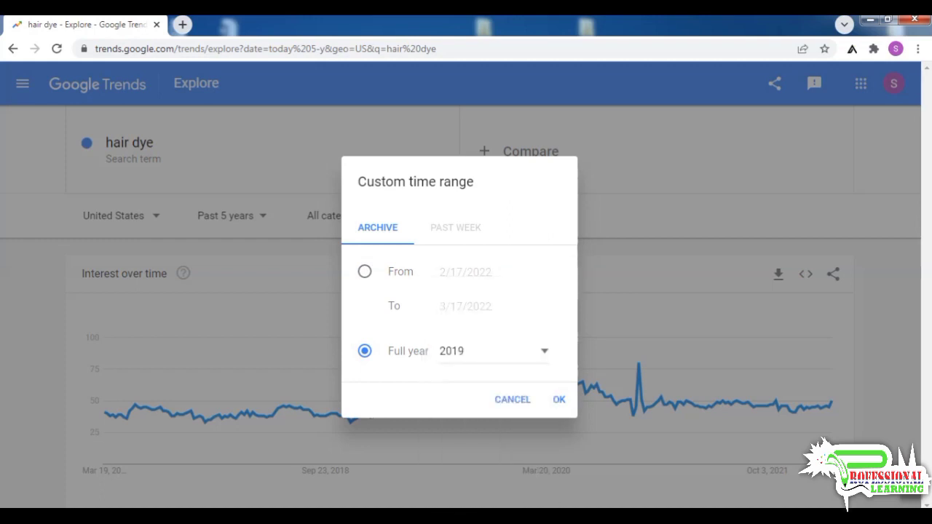
click(558, 399)
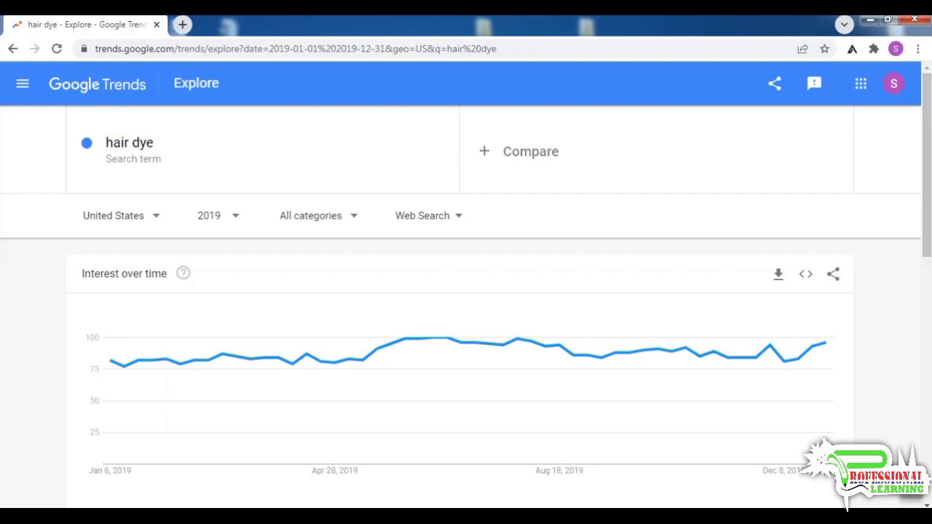
click(215, 216)
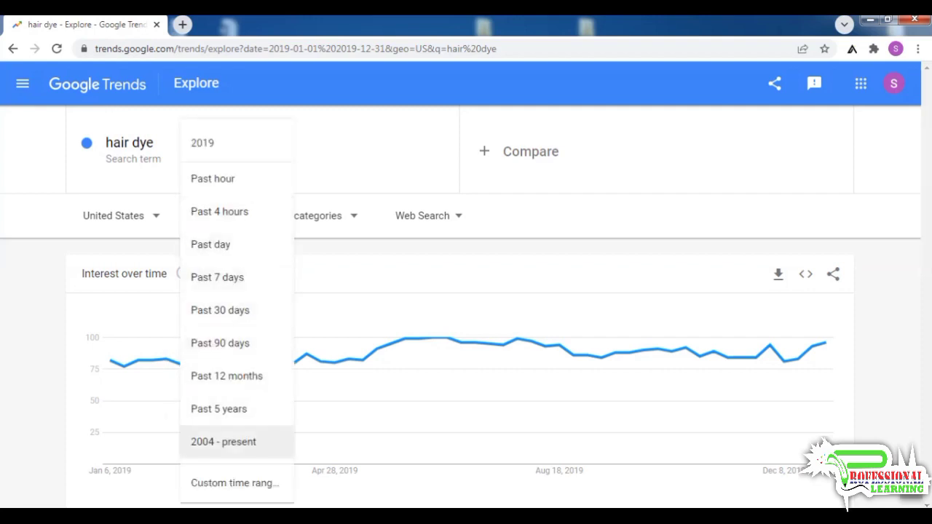
- Change the hair dye chart's time range to 2004 - present
click(223, 441)
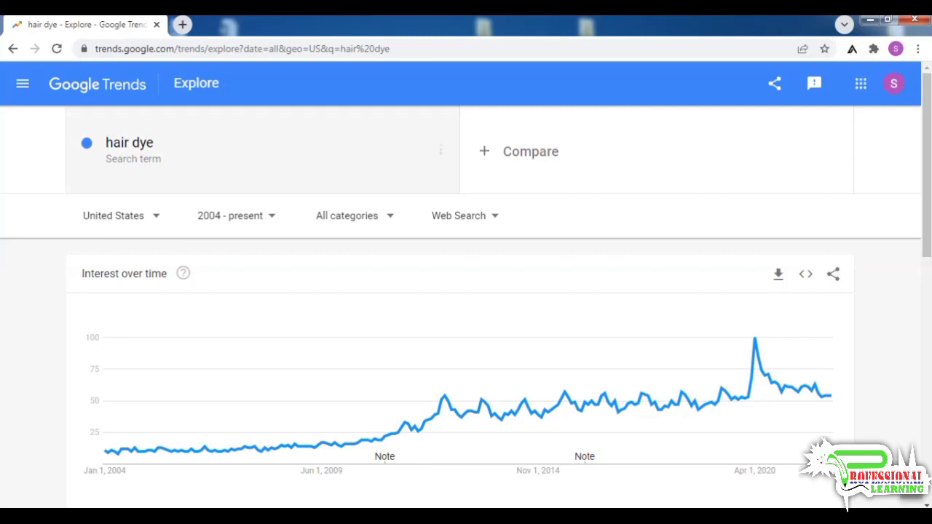
click(129, 142)
- Search 'bathing suits' and set the custom time range to full year 2019
text(bath)
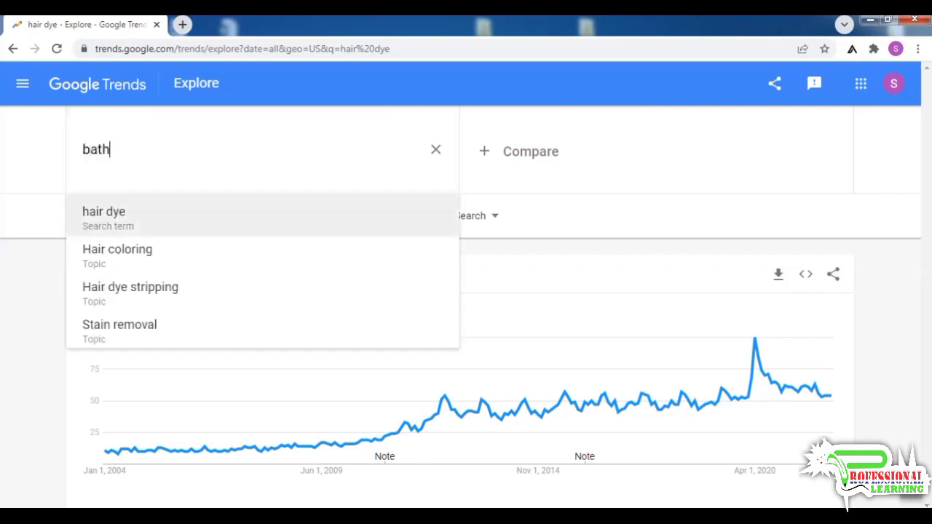
text(ing s)
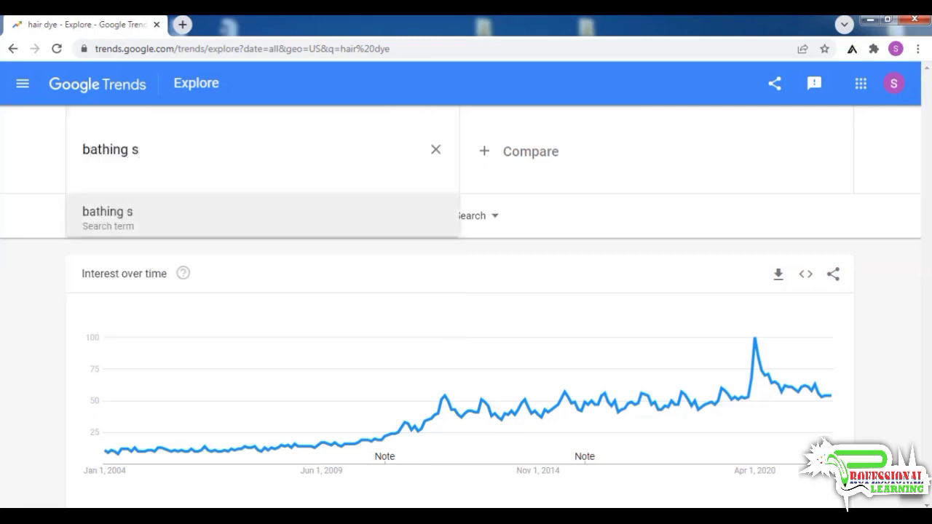
text(uits)
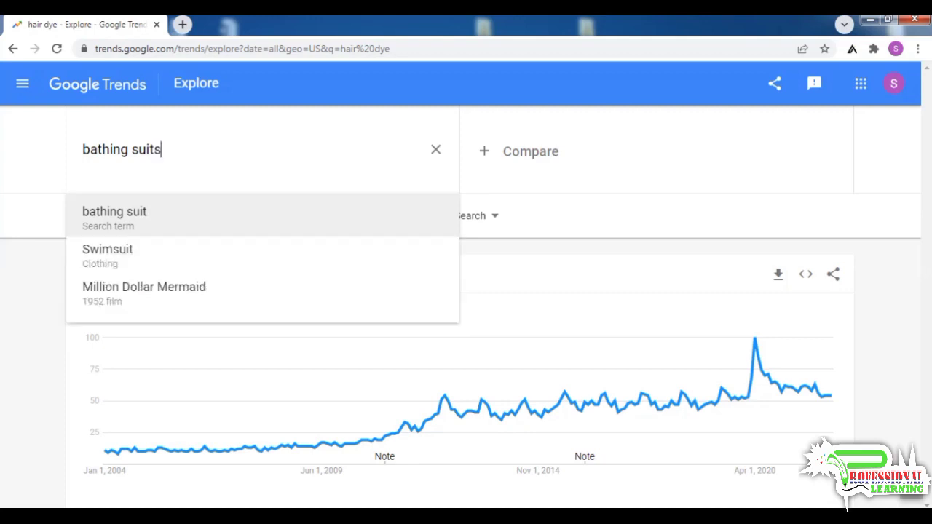
key(Return)
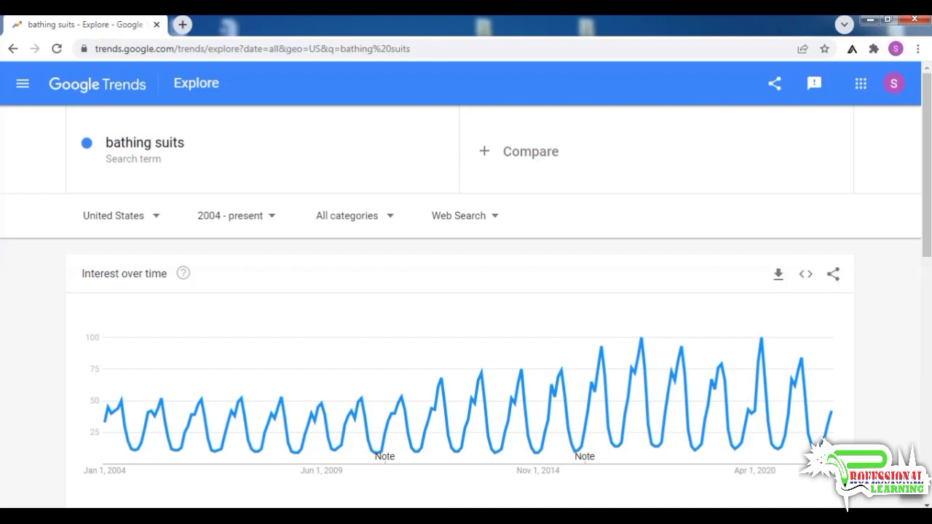
click(236, 216)
click(235, 483)
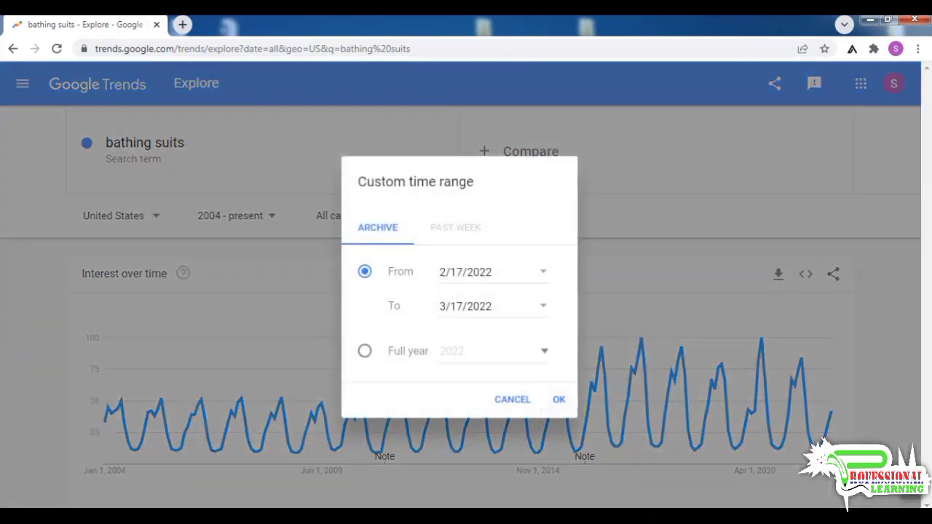
click(365, 351)
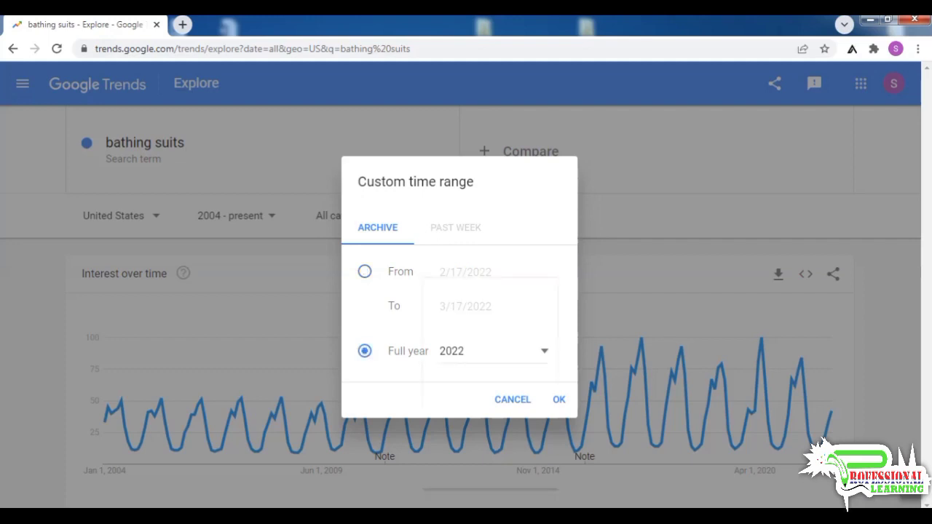
click(492, 351)
click(554, 402)
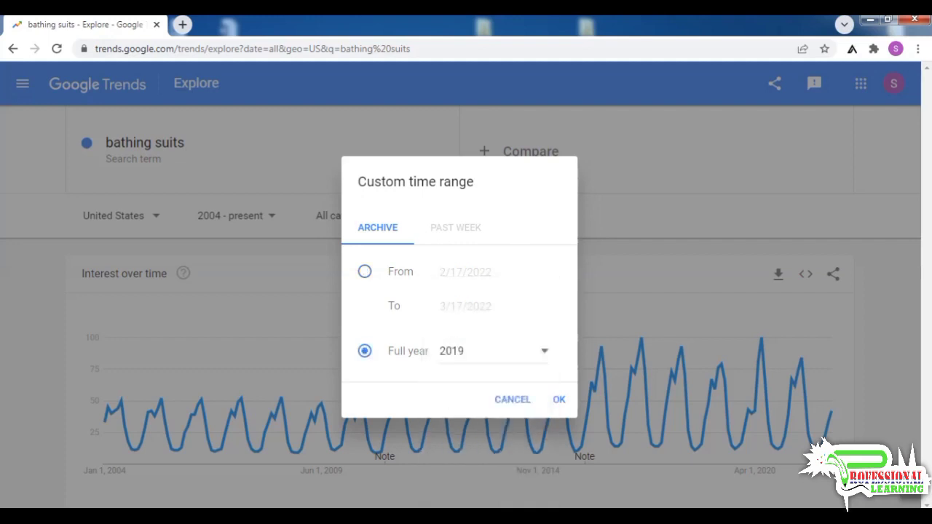
click(558, 399)
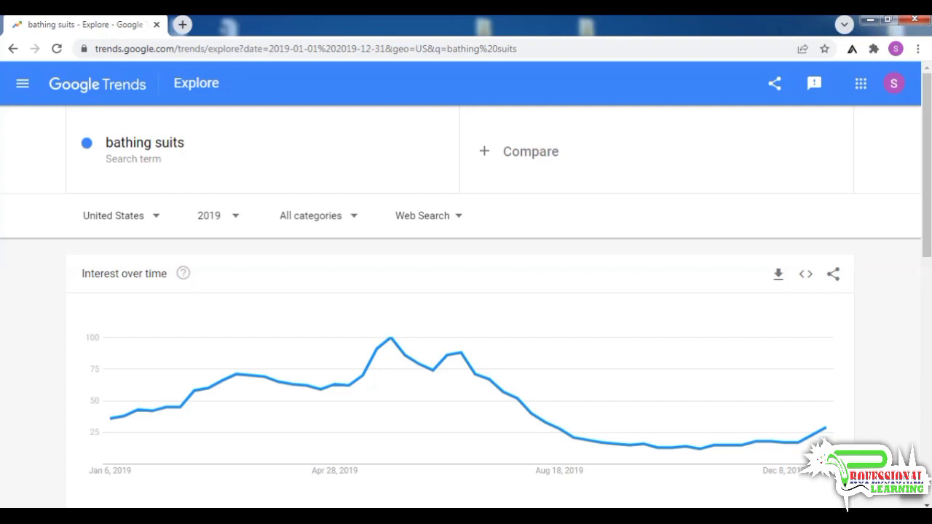
click(145, 142)
- Replace 'bathing suits' with 'prom dresses' and rerun the 2019 search
text(prom f)
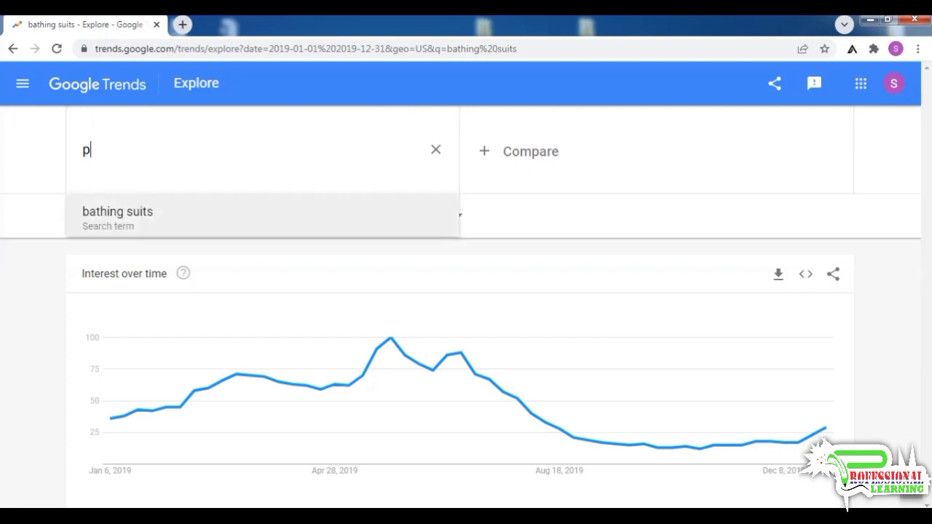
text(resses)
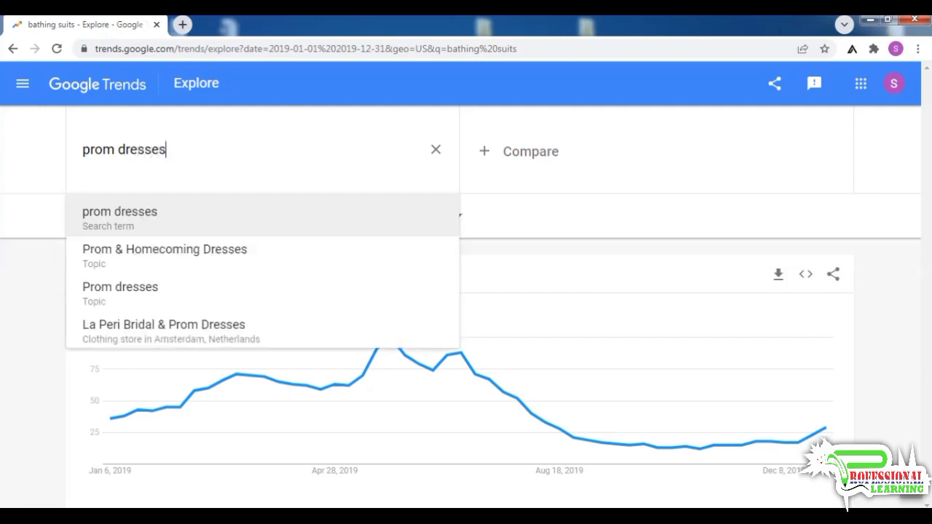
key(Return)
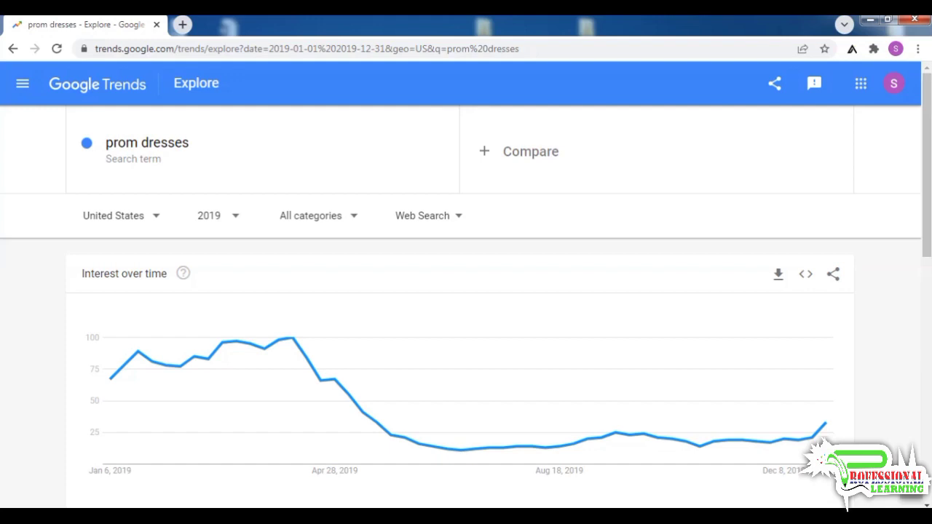
click(146, 143)
- Overwrite the search term with 'holloween costumes' and run the search
key(ctrl+a)
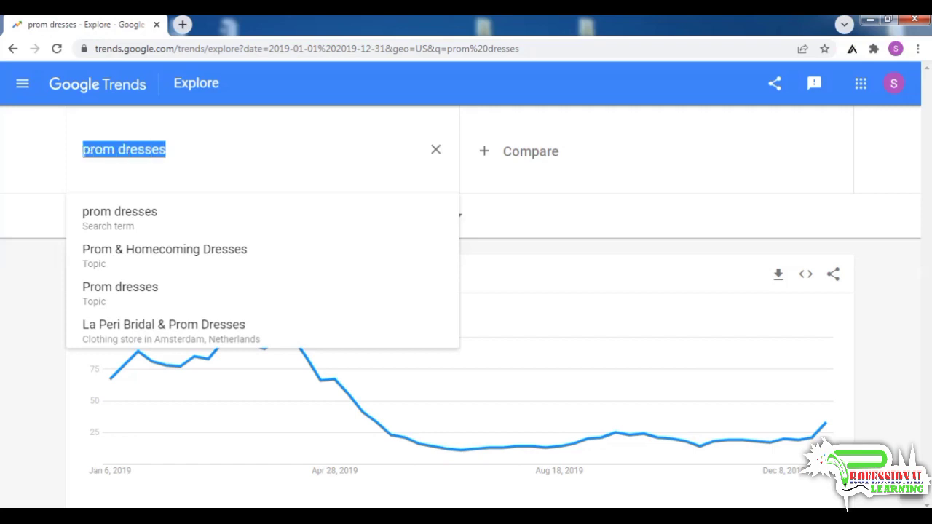
text(ho)
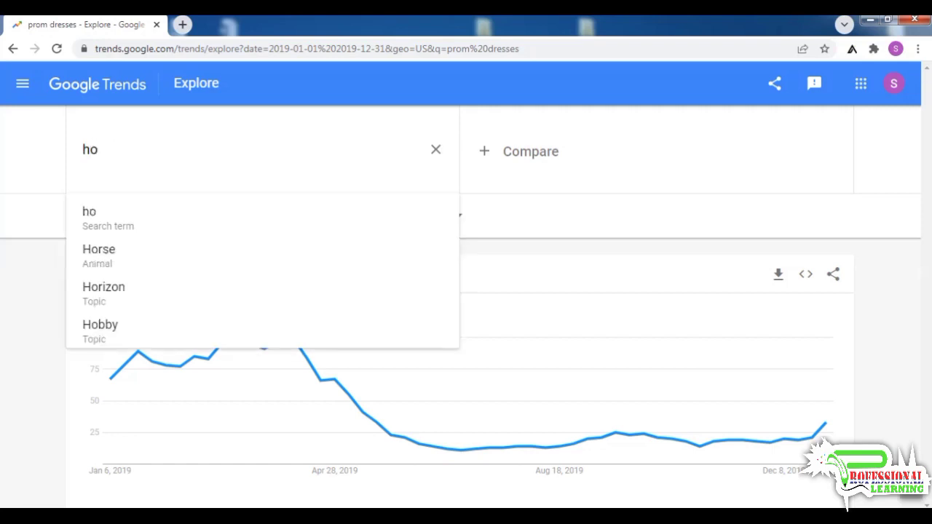
text(llo)
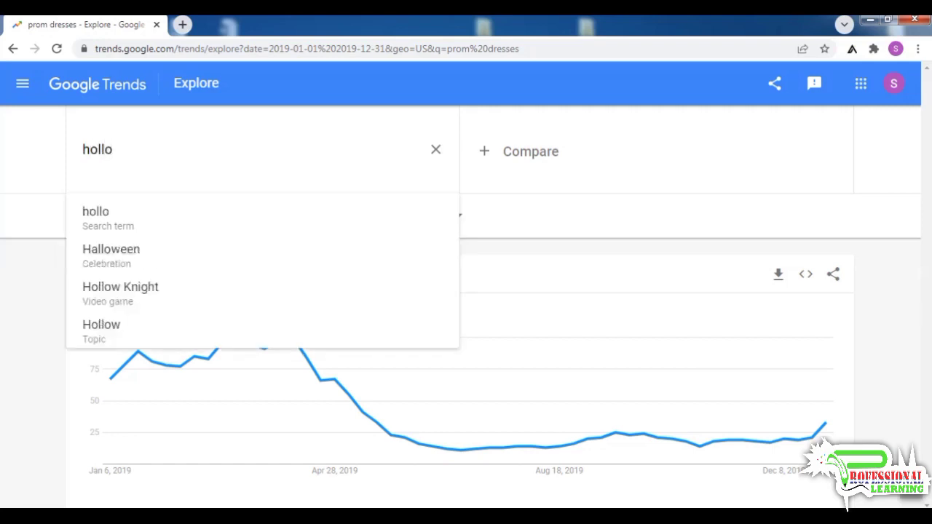
text(ween c)
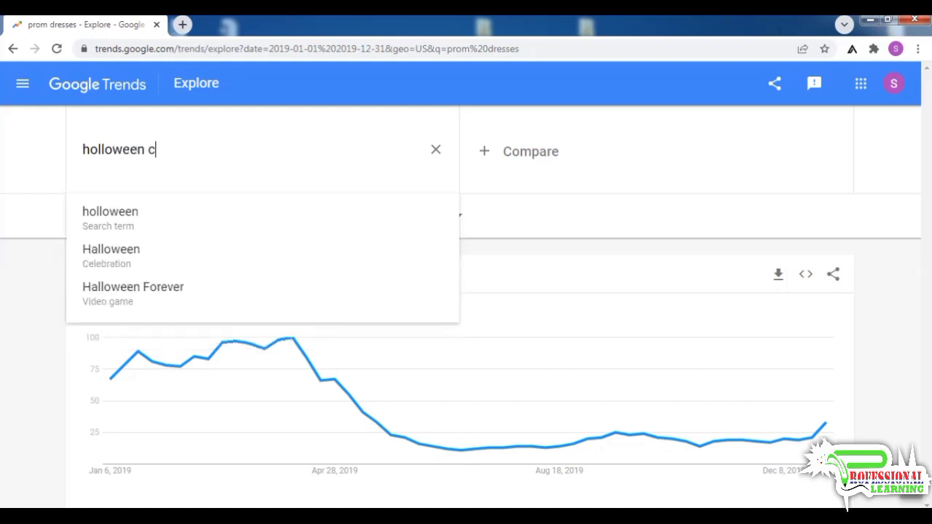
text(os)
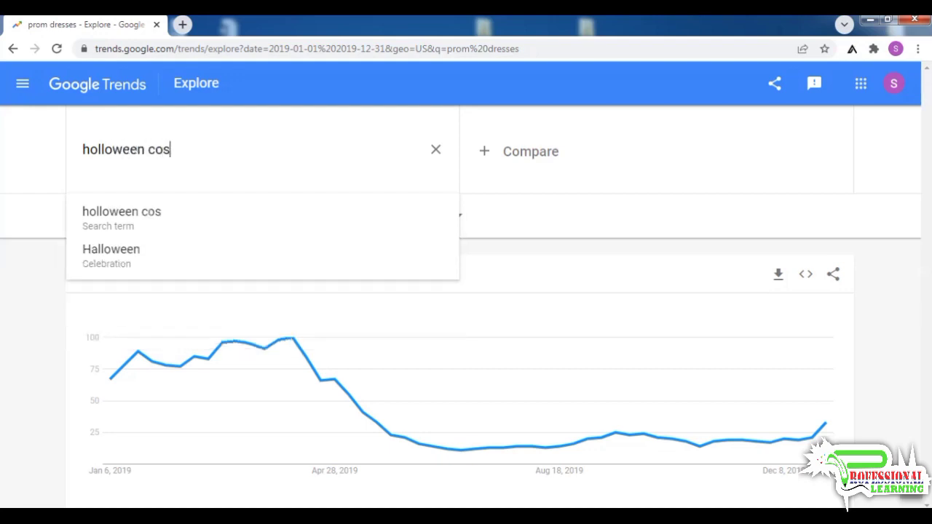
text(tum)
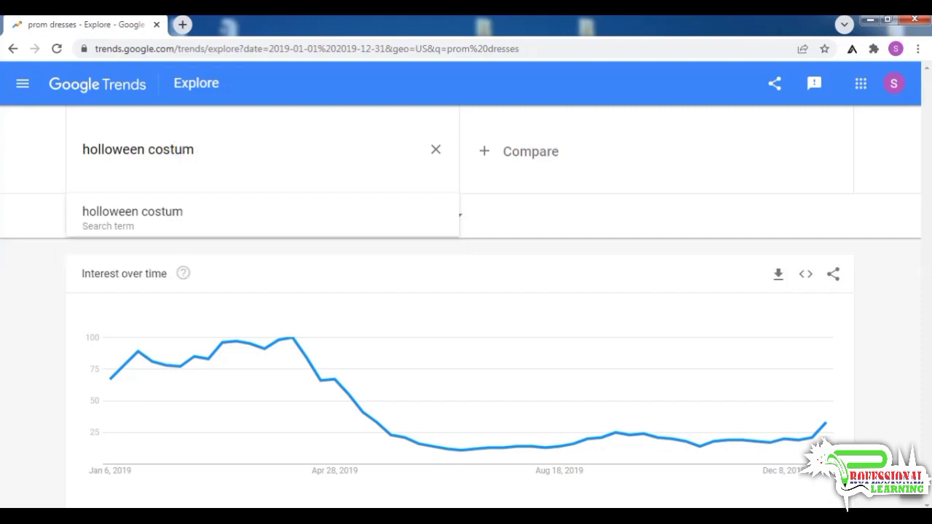
text(es)
key(Return)
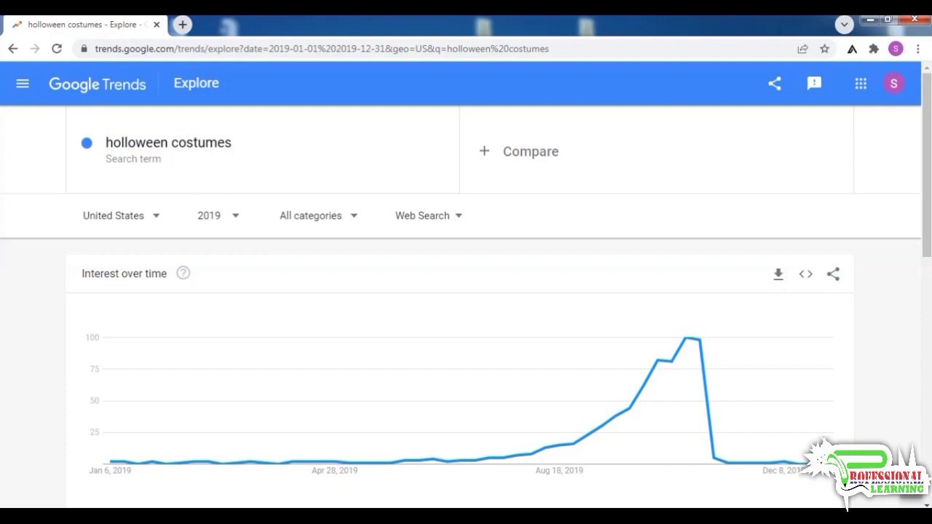
- Search 'easter eggs' and read its peak of 100 in the week of Apr 14–20
click(168, 142)
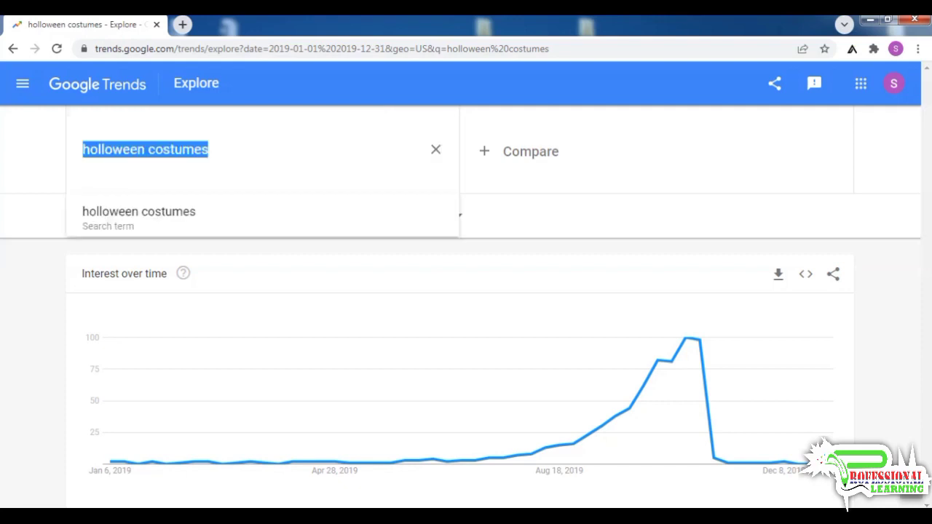
text(easter eggs)
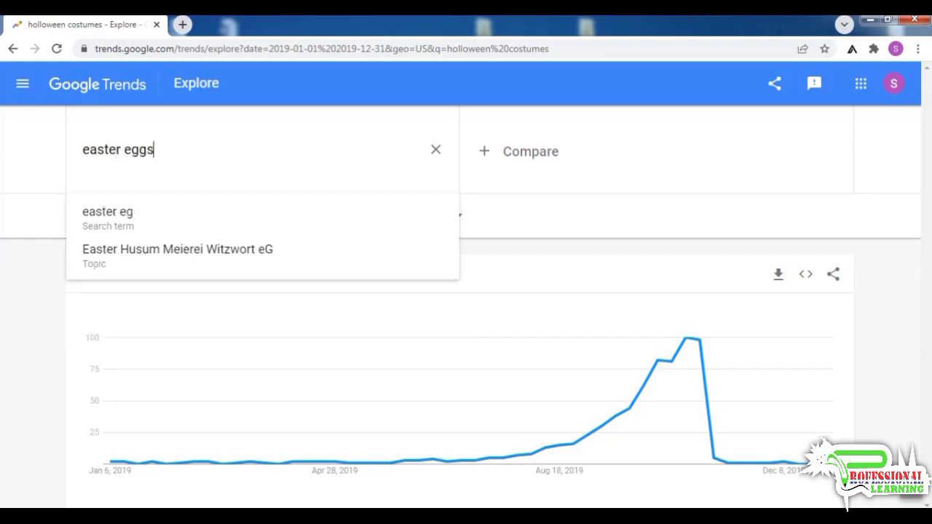
key(Return)
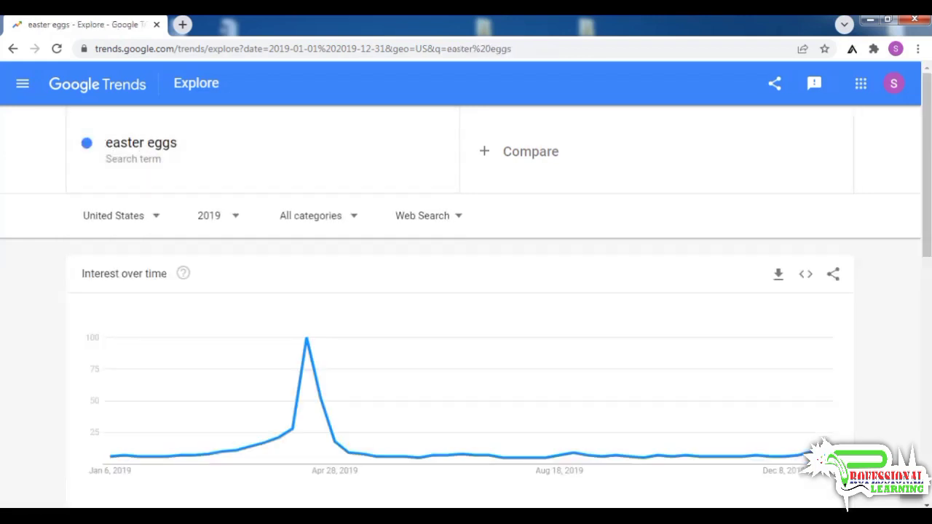
mouse_move(306, 338)
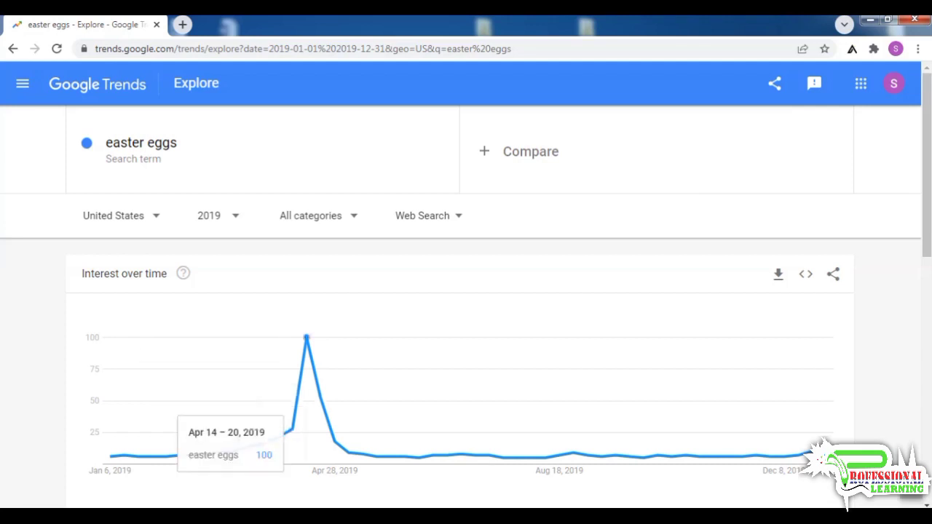